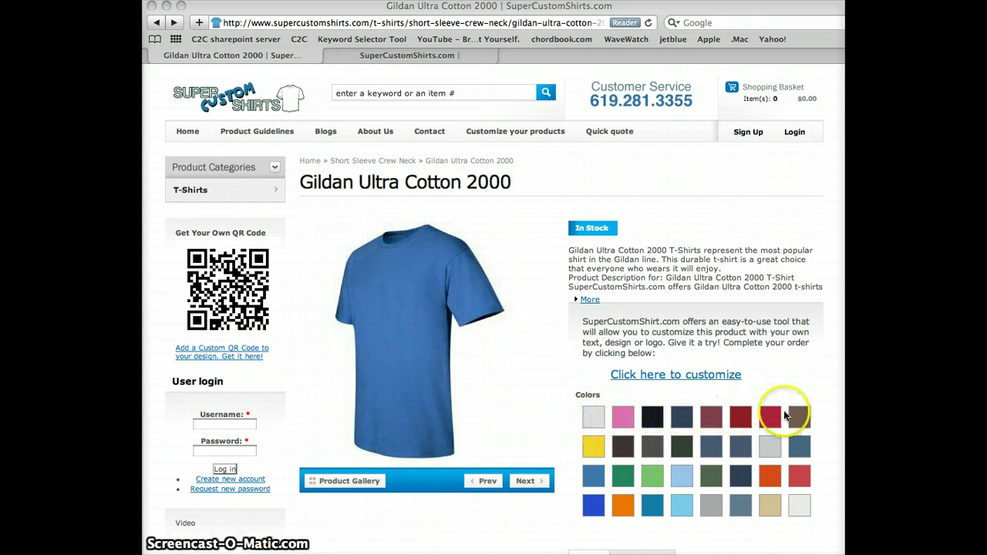
# Preview the Gildan 2000 in light blue, heather, navy and heather red, ending on orange.
pyautogui.click(681, 478)
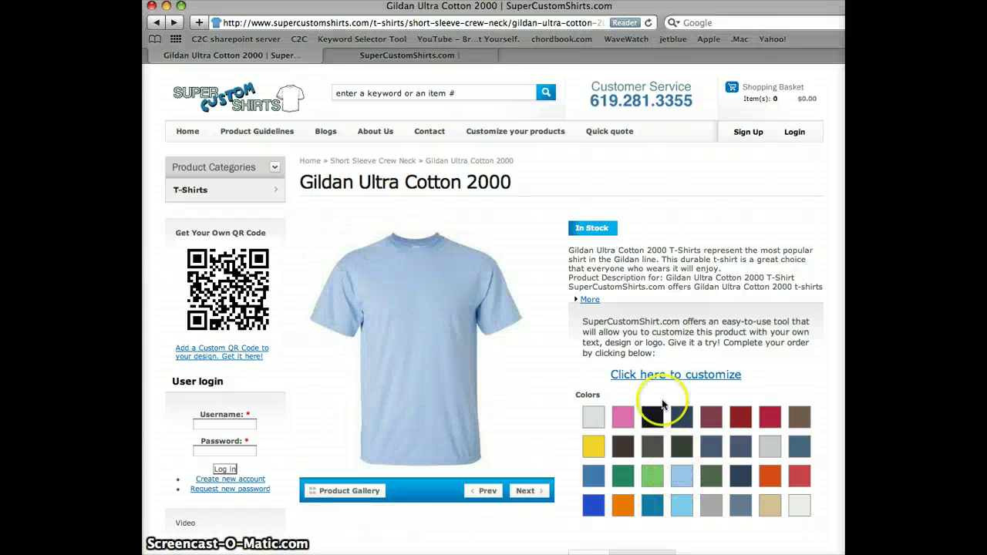
pyautogui.click(708, 444)
pyautogui.click(689, 423)
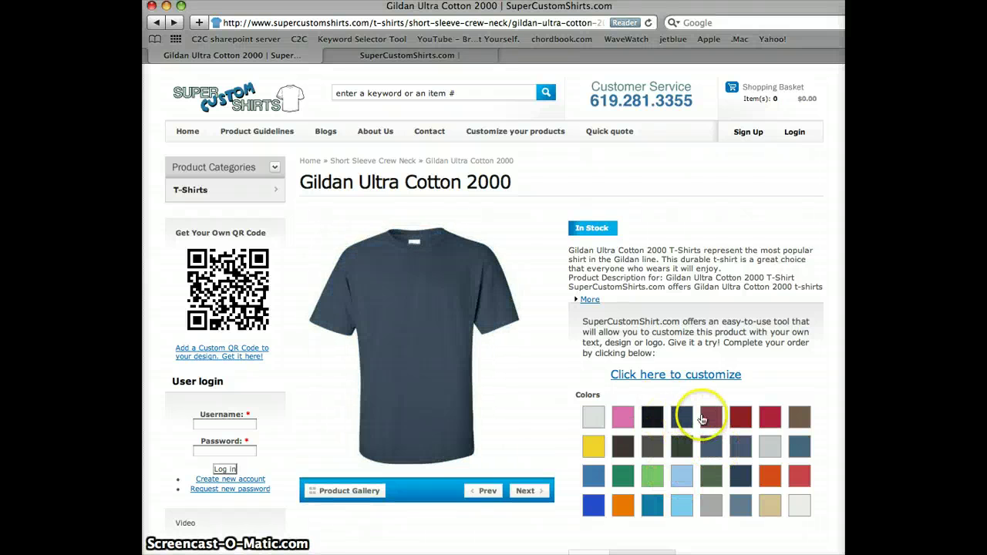
pyautogui.click(709, 418)
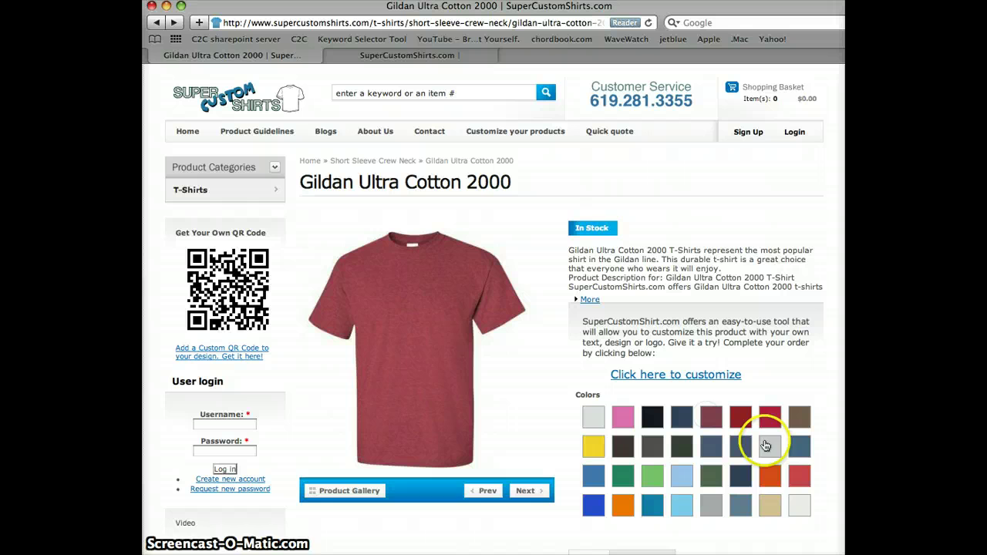
pyautogui.click(798, 476)
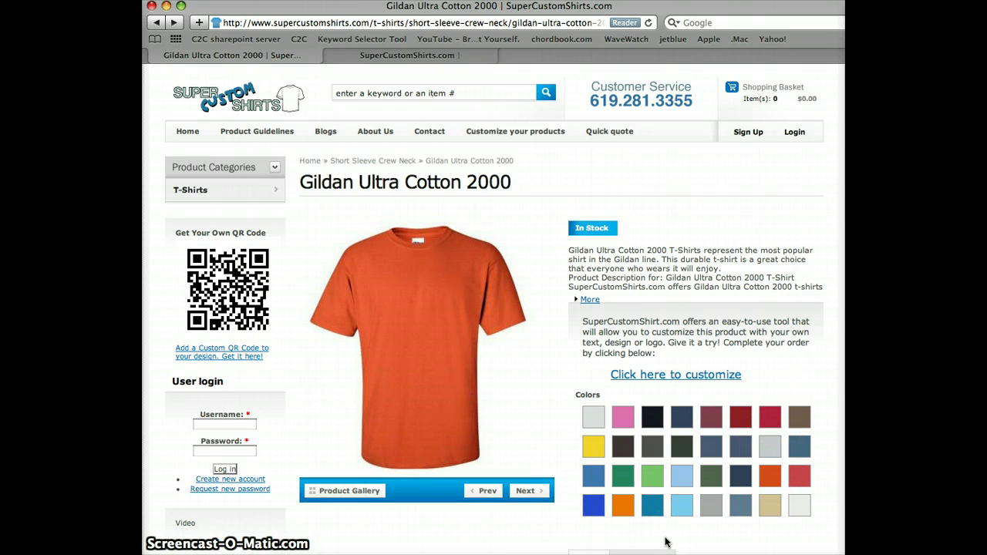
pyautogui.scroll(-1, 667, 542)
pyautogui.scroll(-3, 652, 539)
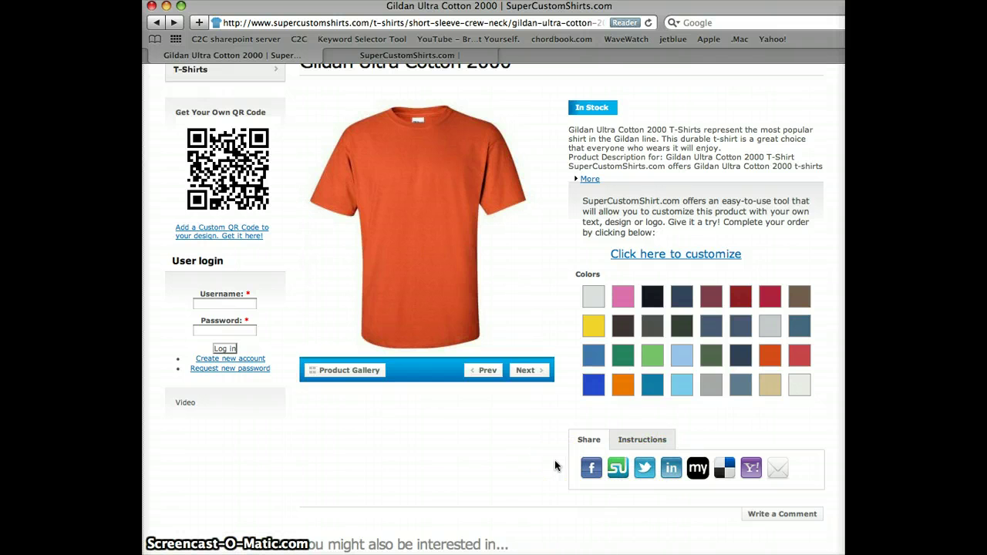
pyautogui.scroll(2, 554, 460)
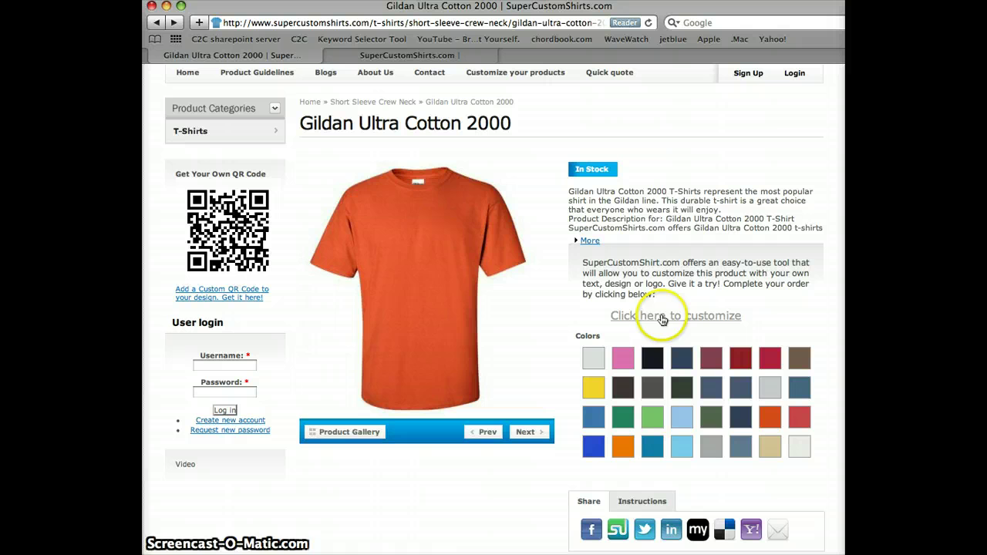
# In the customizer, try light blue and red, then settle on Gildan White.
pyautogui.click(649, 318)
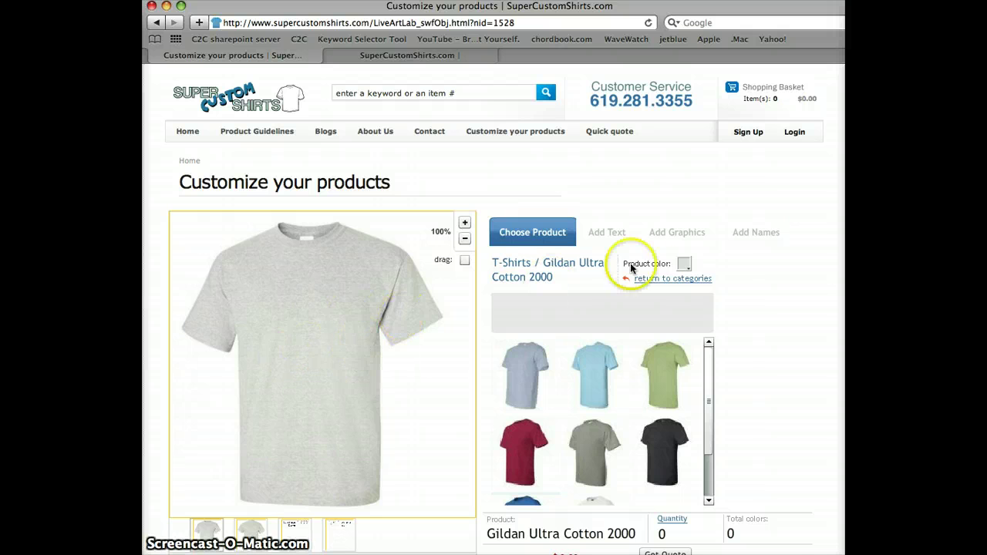
pyautogui.click(684, 266)
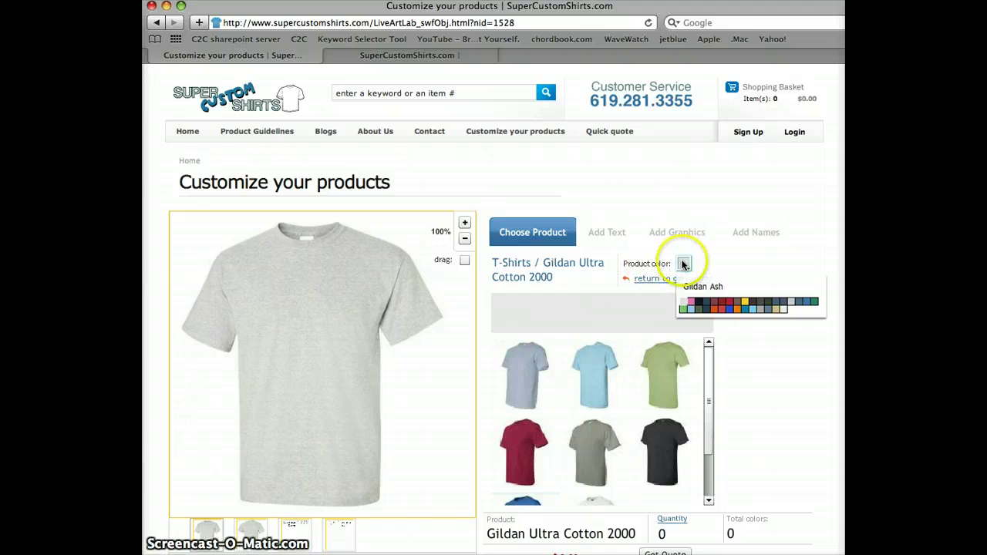
pyautogui.click(689, 307)
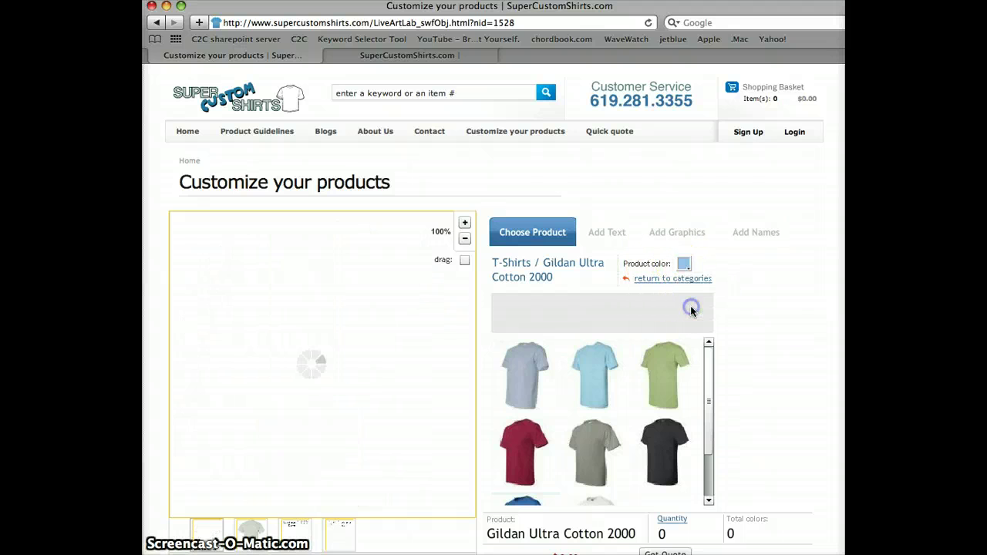
pyautogui.click(684, 266)
pyautogui.click(717, 303)
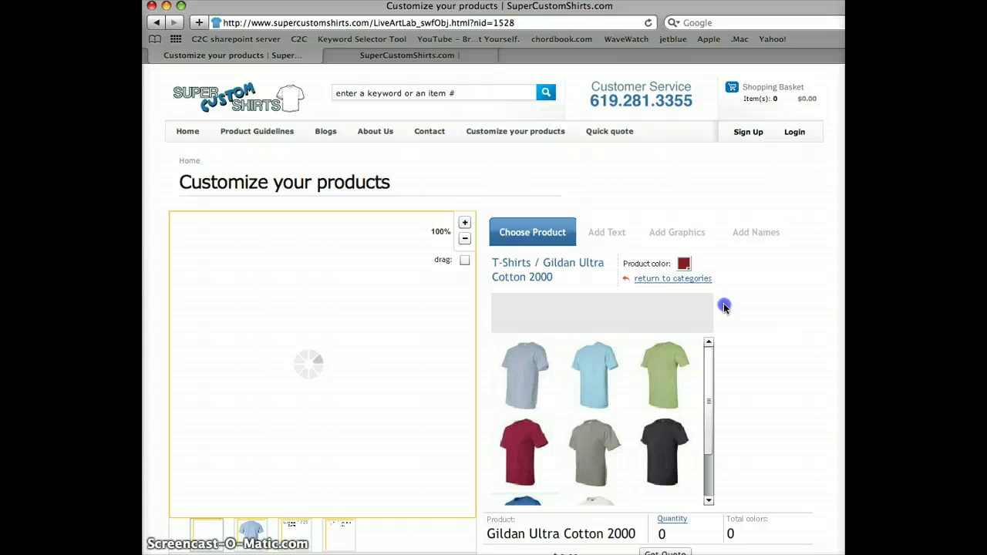
pyautogui.click(685, 265)
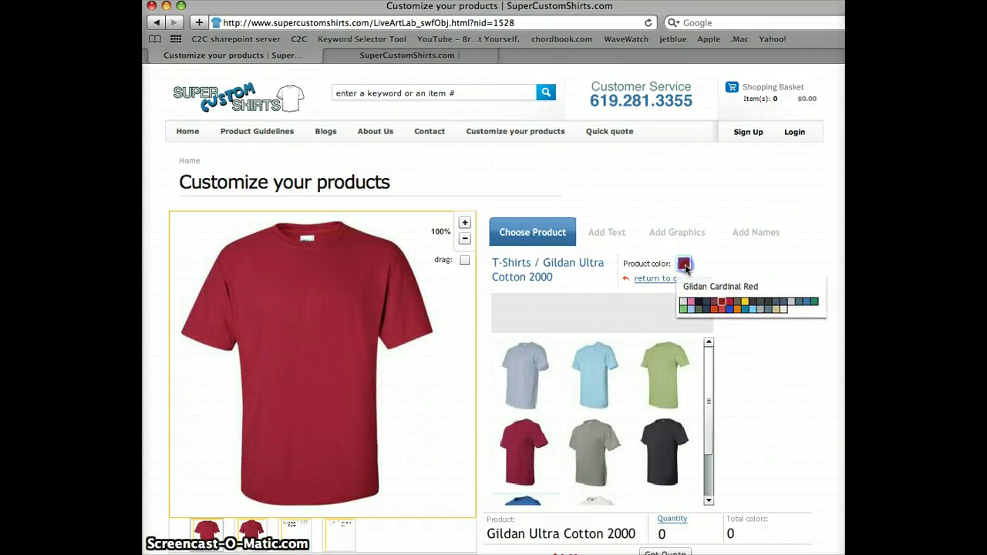
pyautogui.click(783, 309)
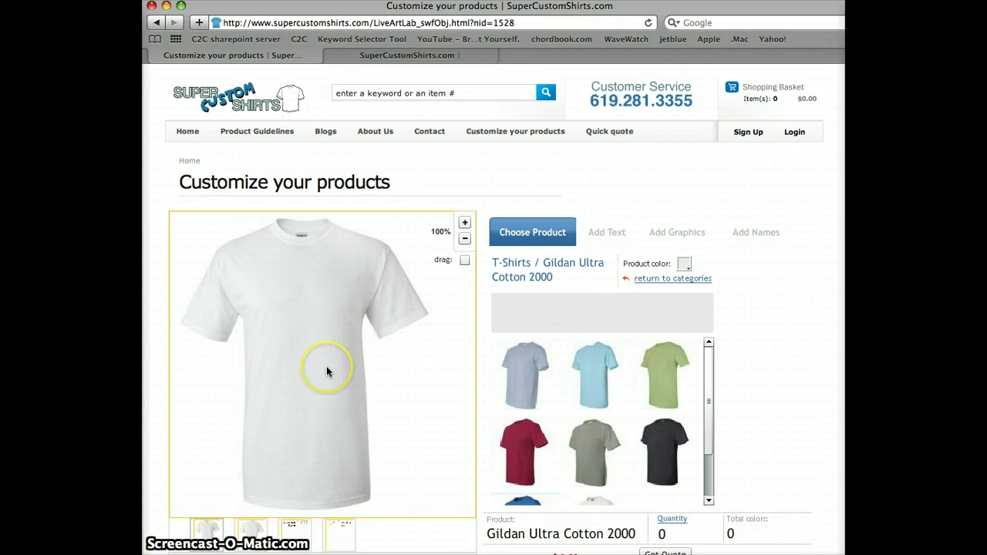
# Upload the Super Custom Shirts logo PNG from the Desktop onto the shirt front.
pyautogui.click(669, 236)
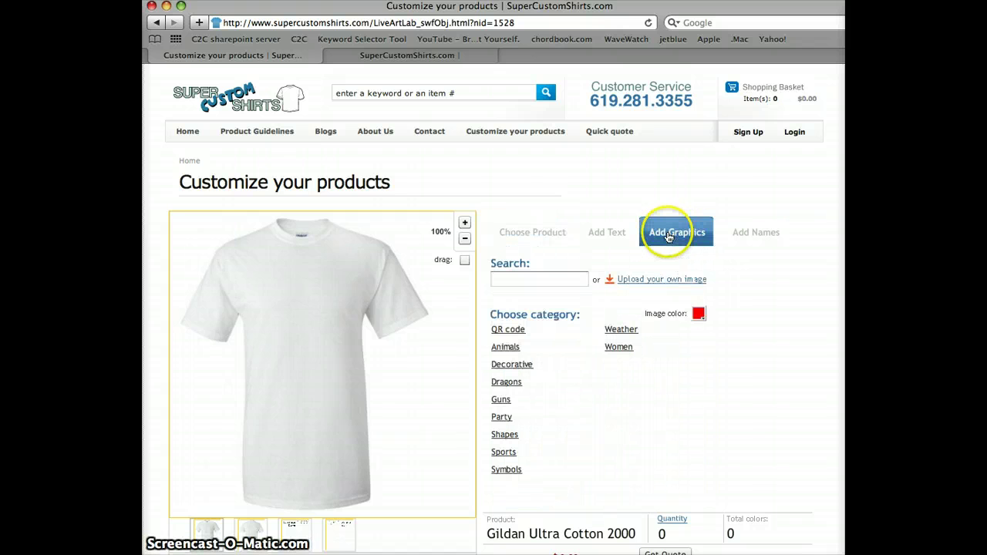
pyautogui.click(642, 282)
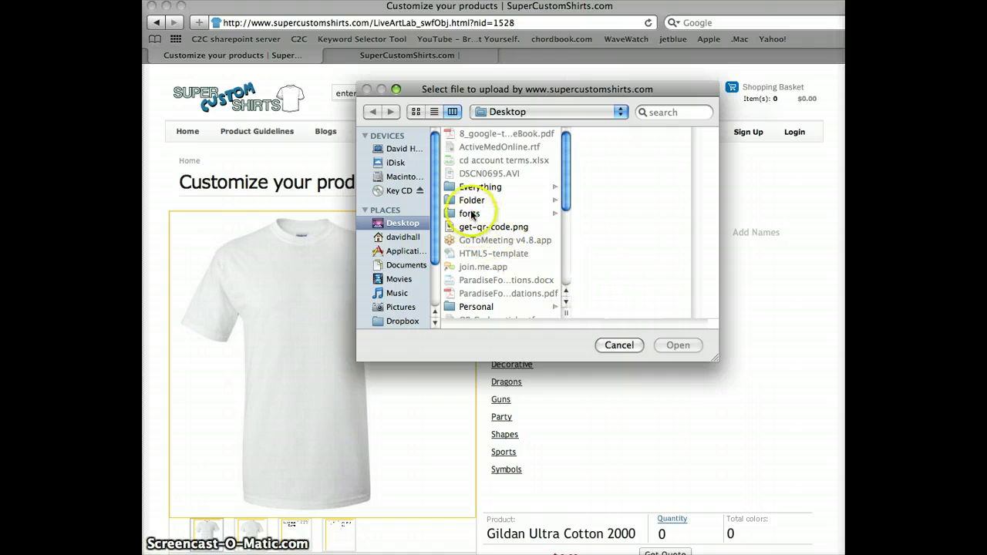
pyautogui.scroll(-4, 483, 282)
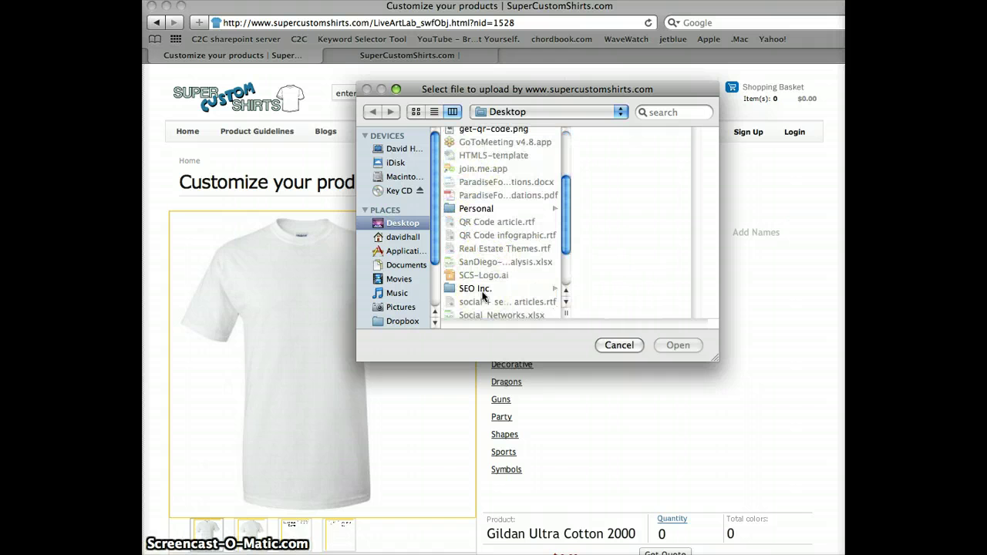
pyautogui.scroll(-3, 484, 293)
pyautogui.click(485, 280)
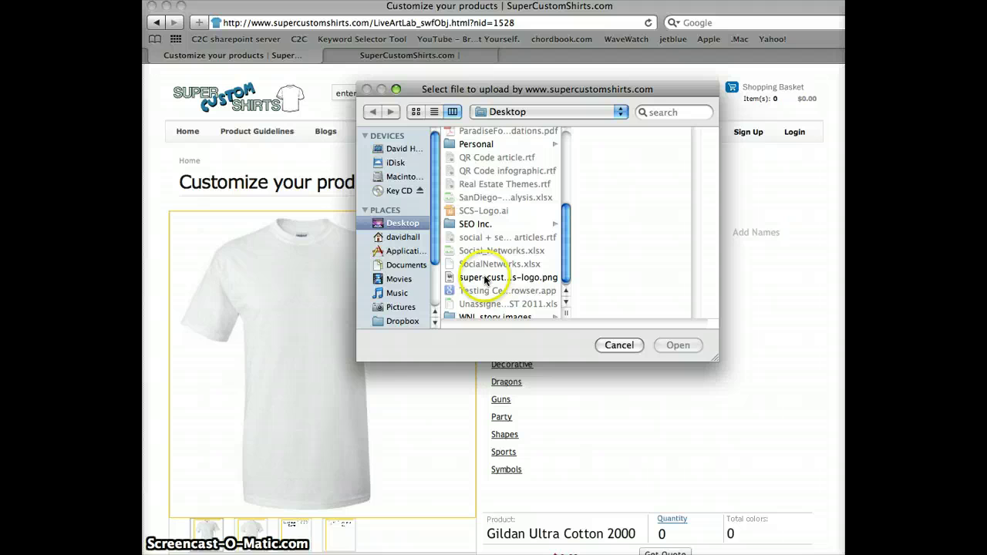
pyautogui.doubleClick(484, 279)
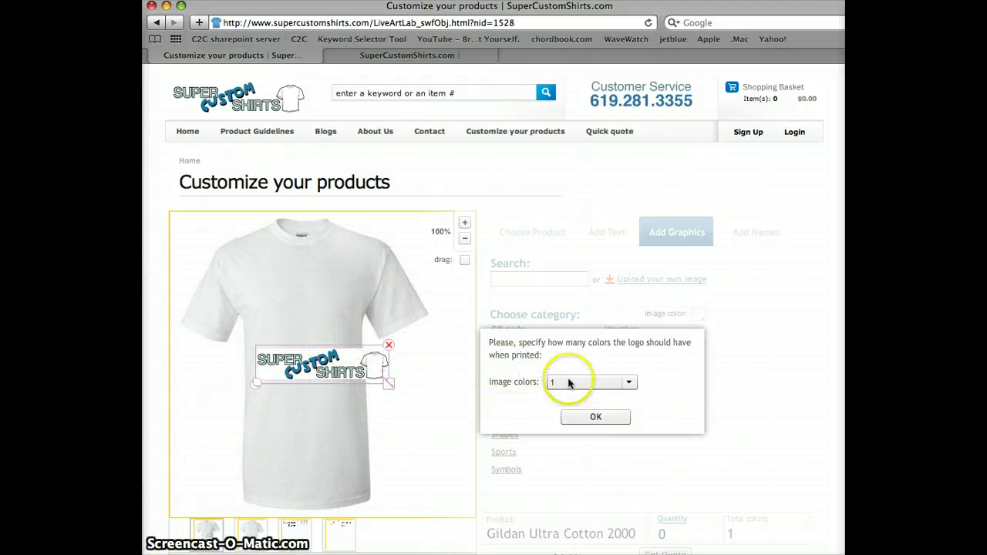
# Set the logo to print in 3 image colours.
pyautogui.click(628, 382)
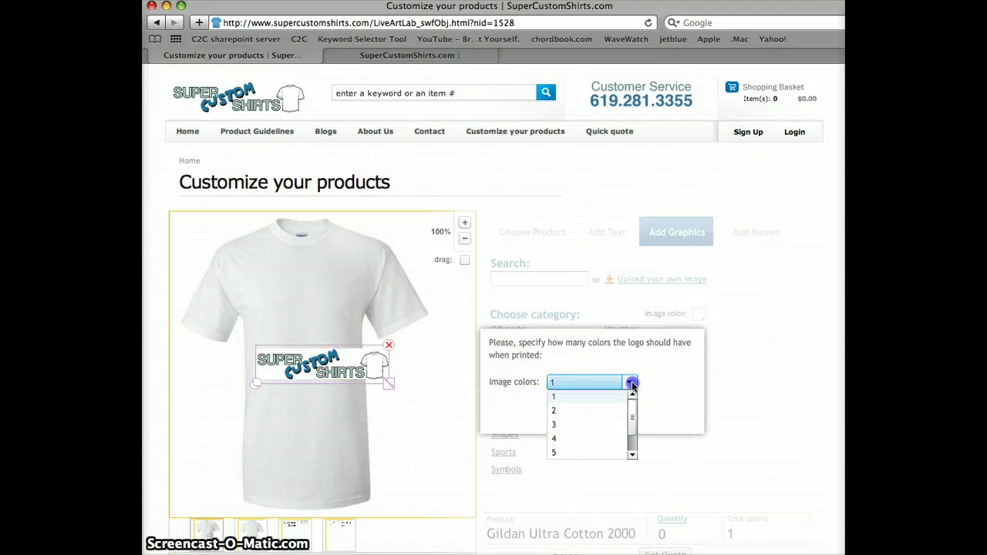
pyautogui.click(577, 421)
pyautogui.click(587, 419)
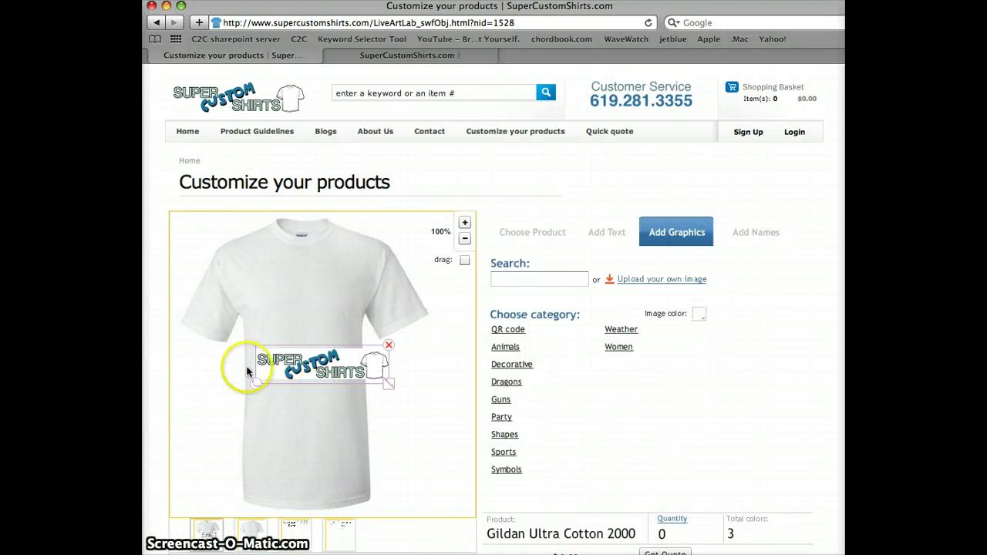
# Move the logo up onto the upper chest and shrink it slightly.
pyautogui.moveTo(299, 375); pyautogui.dragTo(272, 291)
pyautogui.moveTo(363, 300); pyautogui.dragTo(350, 302)
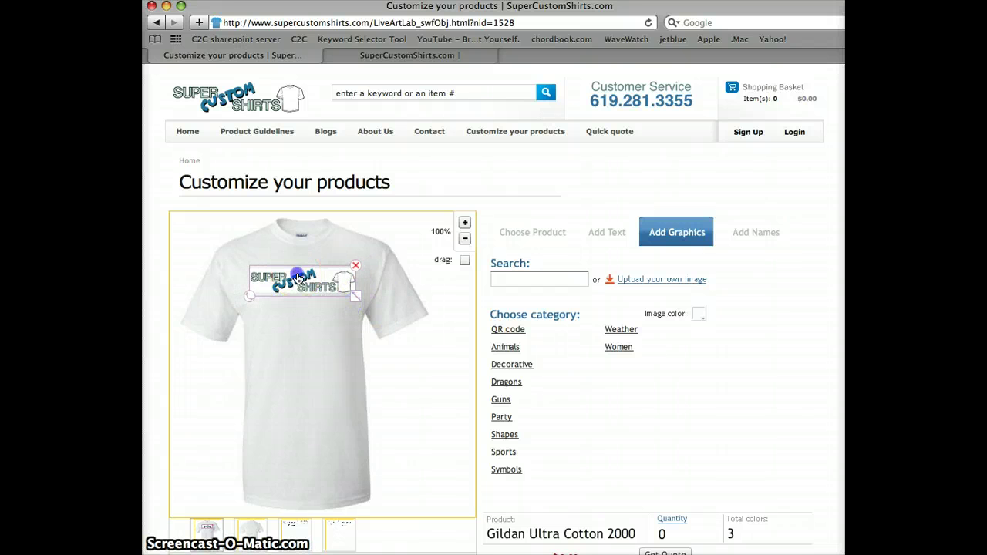
pyautogui.moveTo(293, 276); pyautogui.dragTo(298, 298)
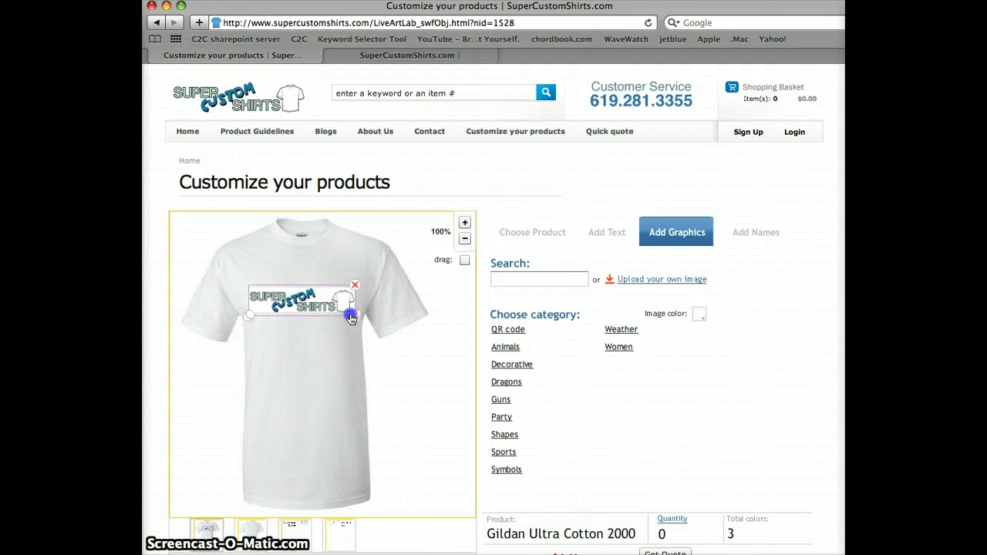
pyautogui.moveTo(355, 316); pyautogui.dragTo(316, 304)
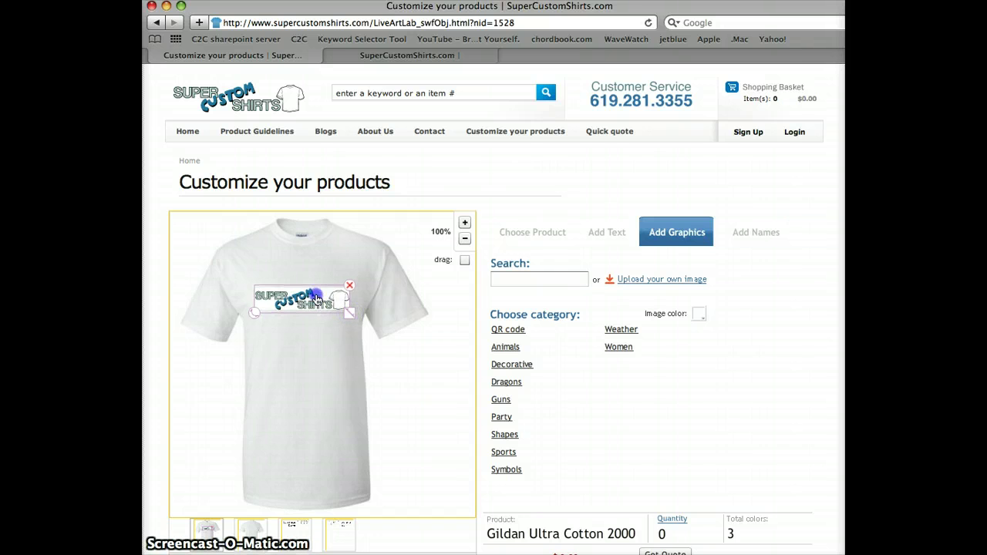
pyautogui.click(399, 368)
pyautogui.scroll(-1, 399, 370)
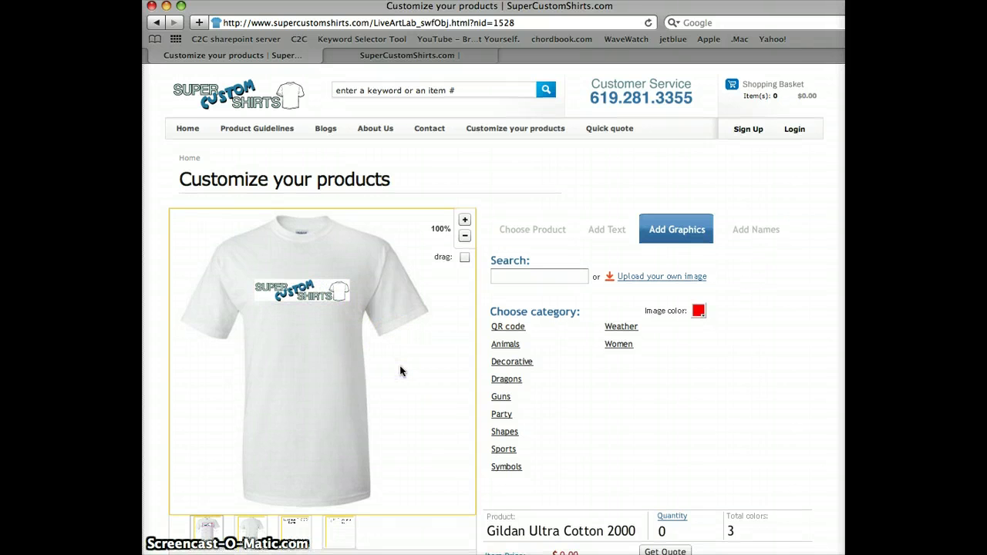
pyautogui.click(252, 534)
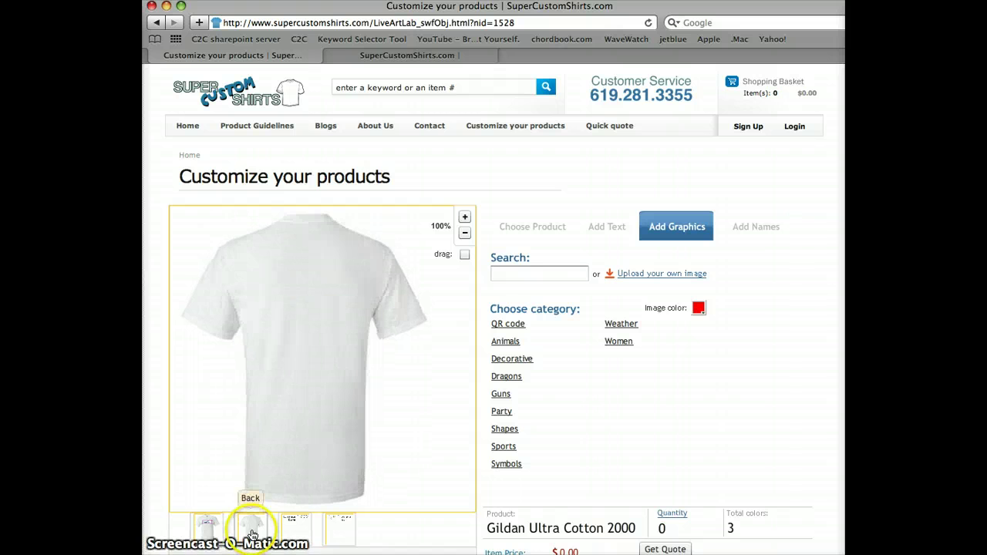
pyautogui.click(616, 235)
pyautogui.click(482, 285)
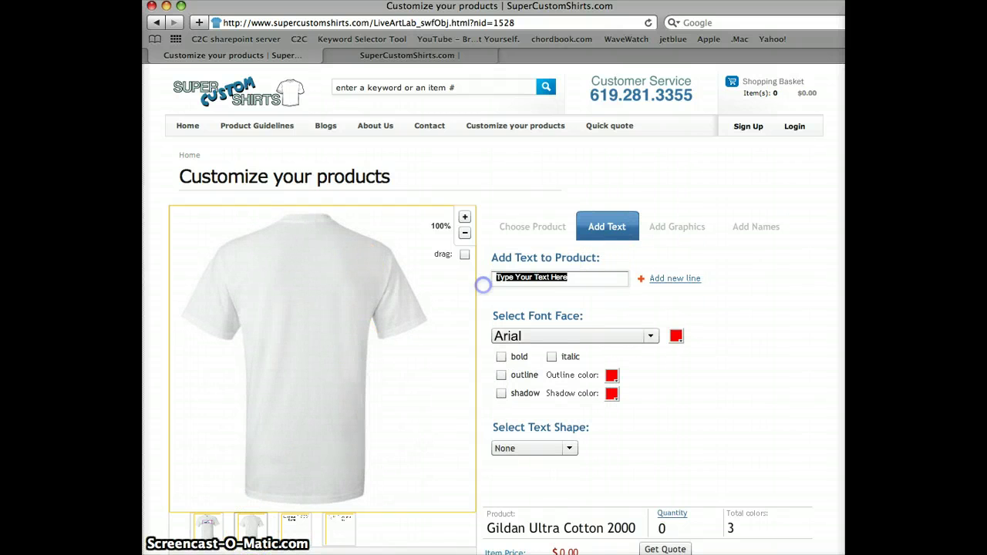
pyautogui.write('ww')
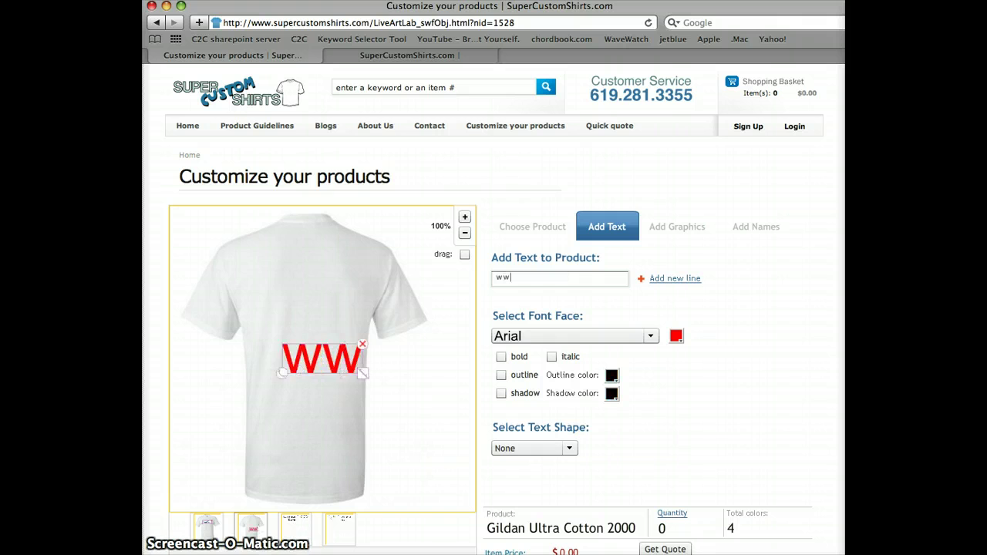
pyautogui.write('w.')
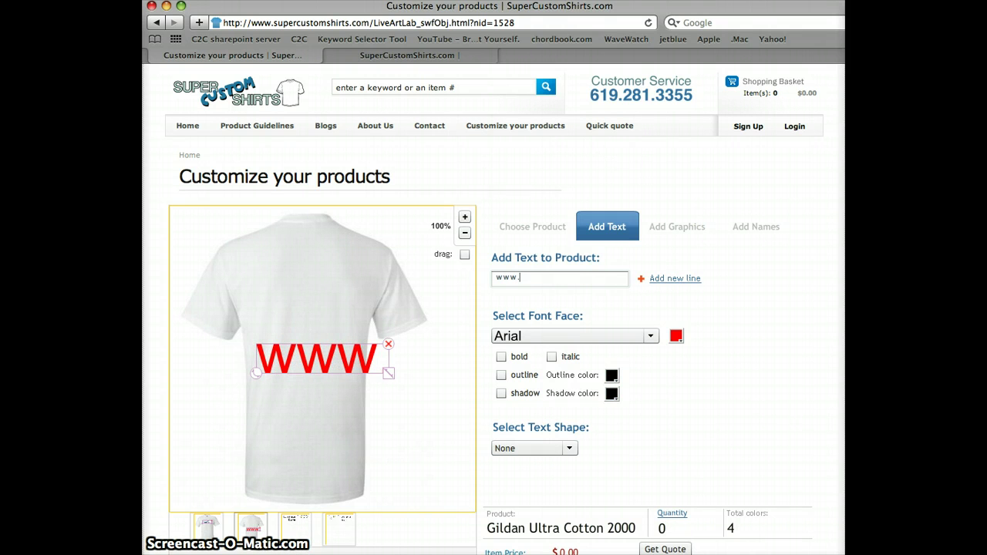
pyautogui.write('supercu')
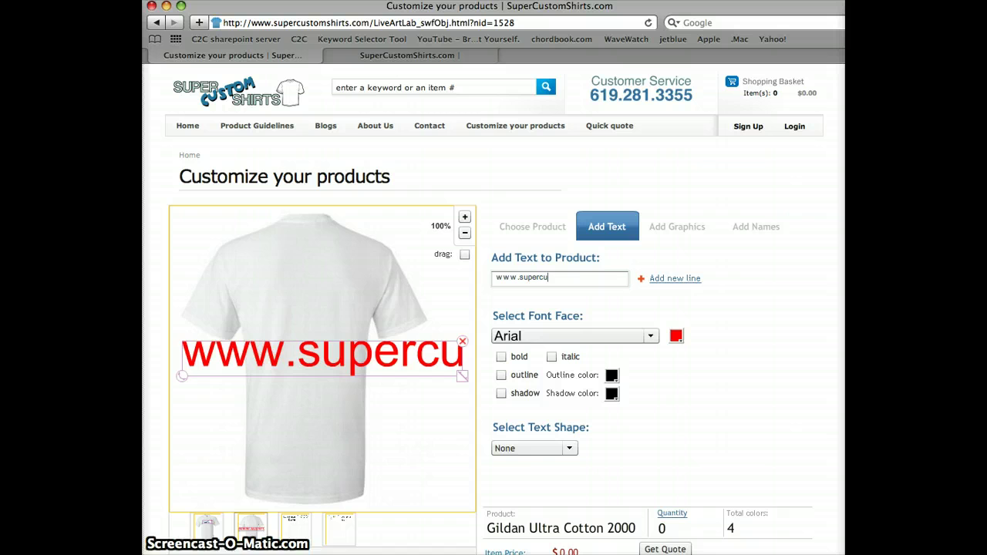
pyautogui.press('BackSpace')
pyautogui.press('BackSpace')
pyautogui.press('BackSpace')
pyautogui.press('BackSpace')
pyautogui.press('BackSpace')
pyautogui.press('BackSpace')
pyautogui.write('Su')
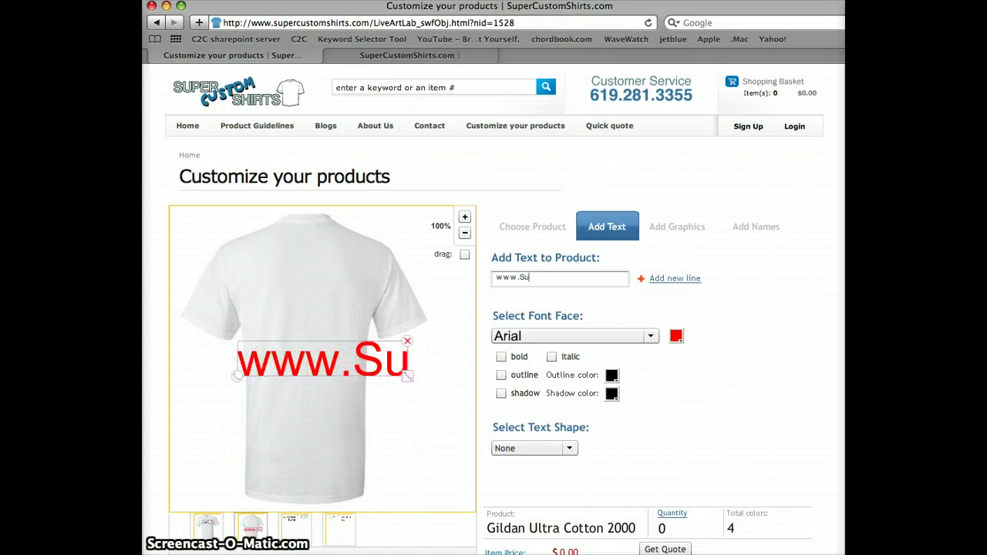
pyautogui.write('perCustomShirt')
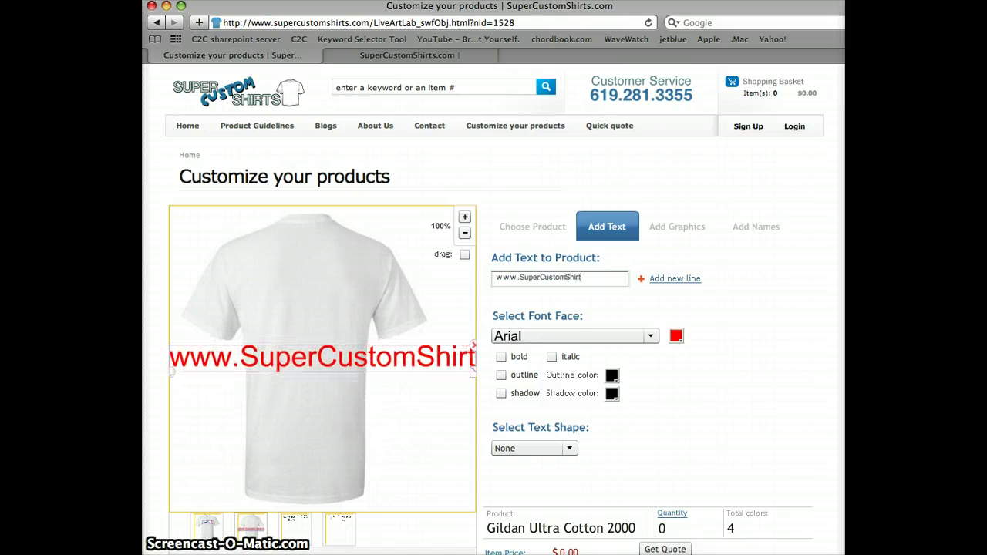
pyautogui.write('s.com')
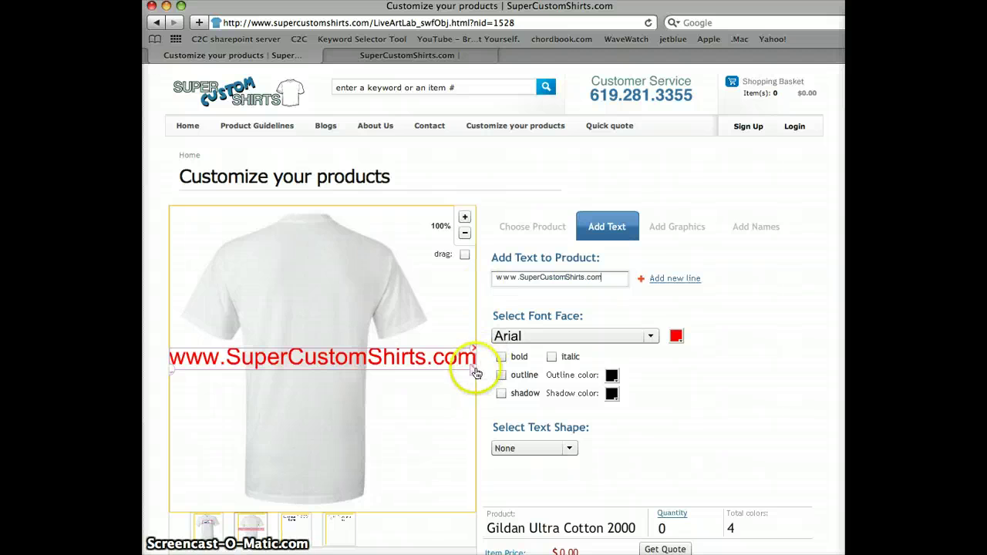
# Shrink the website text and move it up near the collar.
pyautogui.moveTo(470, 370); pyautogui.dragTo(391, 370)
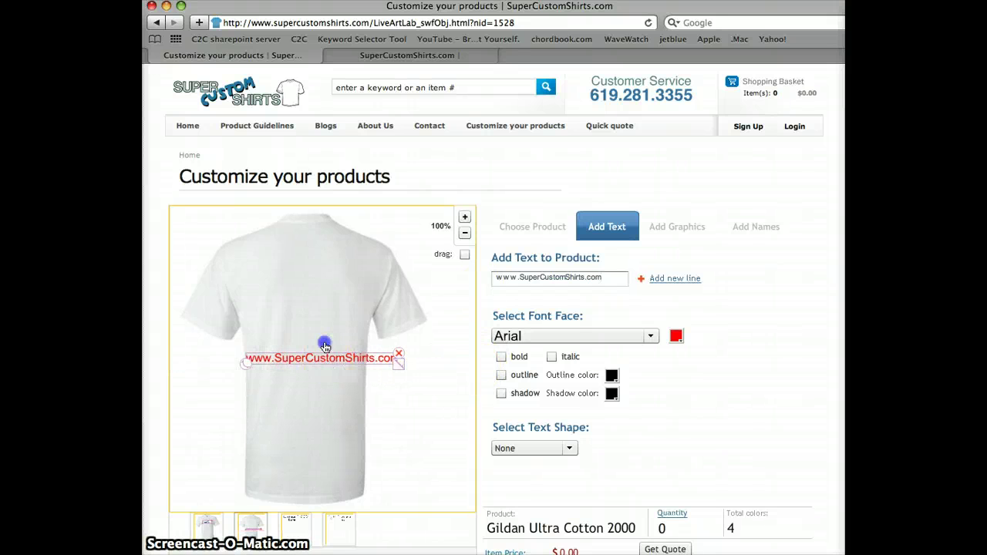
pyautogui.moveTo(328, 358); pyautogui.dragTo(314, 279)
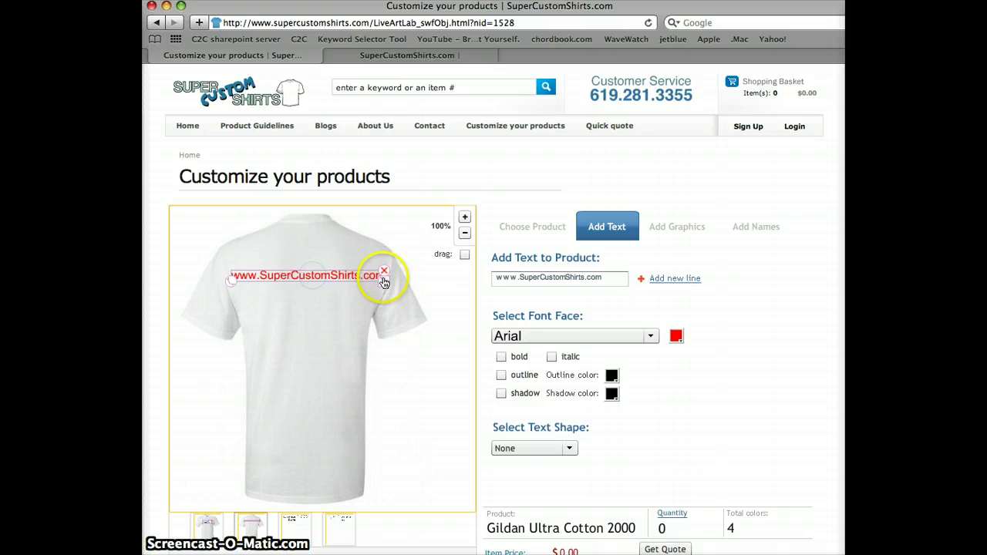
pyautogui.moveTo(383, 282); pyautogui.dragTo(378, 280)
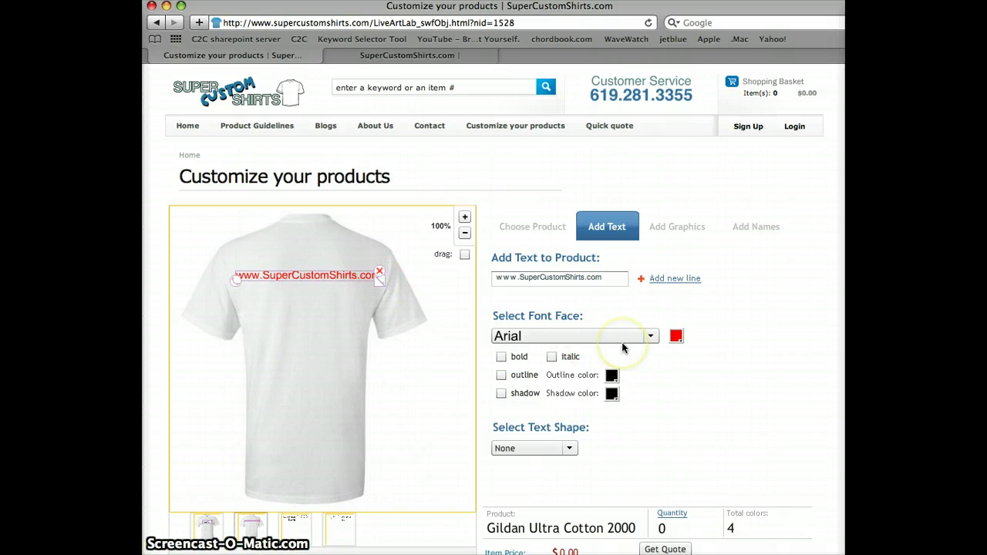
# Set the website text to the Verdana font in blue.
pyautogui.click(650, 335)
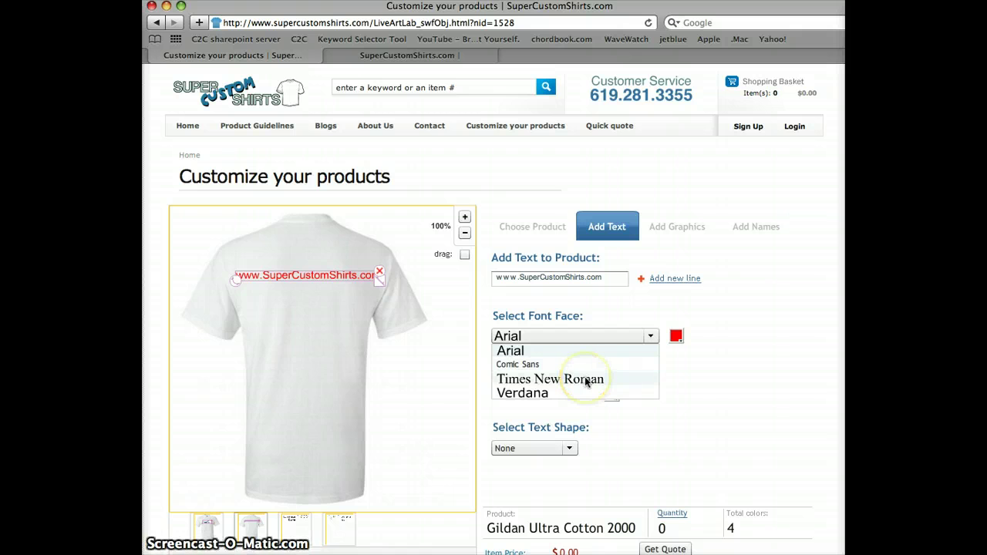
pyautogui.click(561, 393)
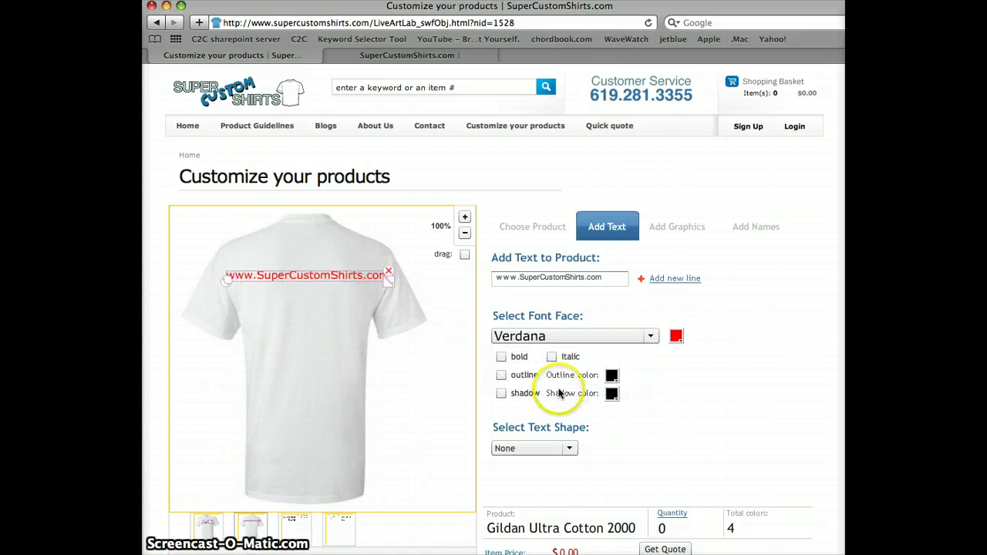
pyautogui.click(676, 336)
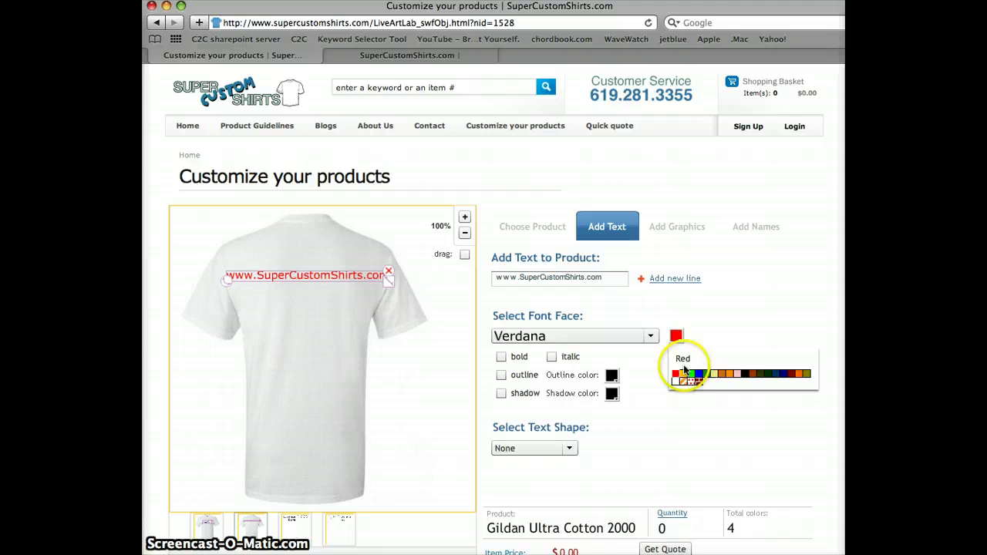
pyautogui.click(700, 374)
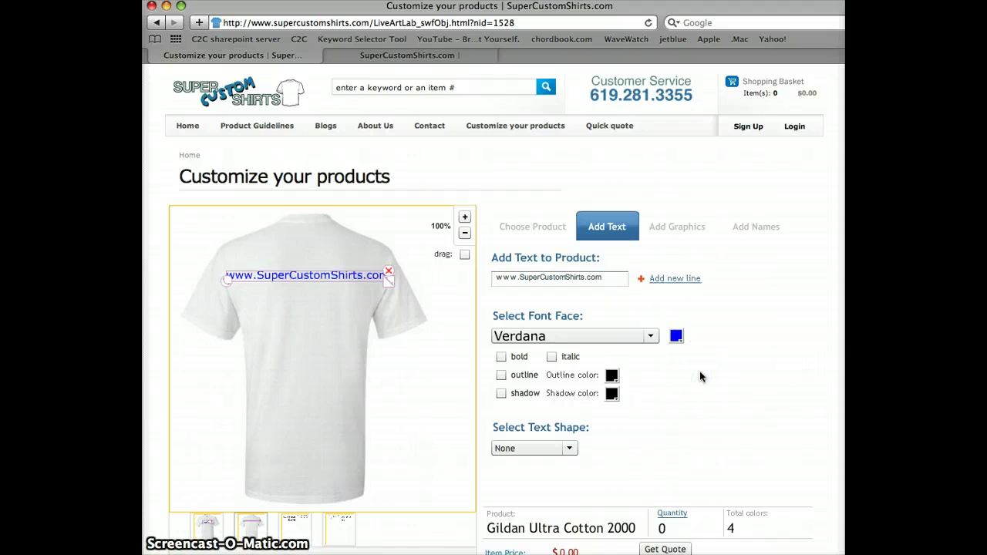
# Make the website text bold with a green outline, then bring up the right-sleeve design.
pyautogui.click(502, 357)
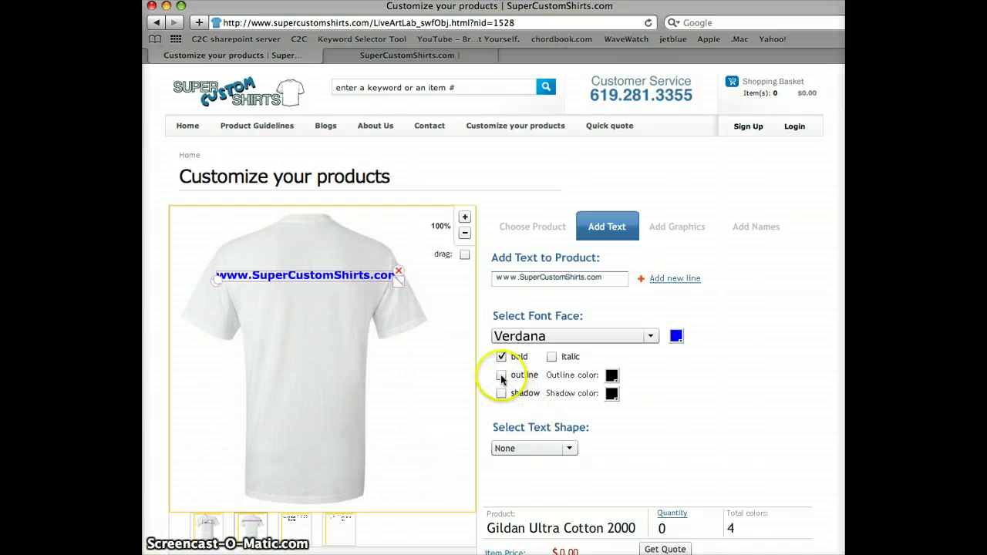
pyautogui.click(501, 375)
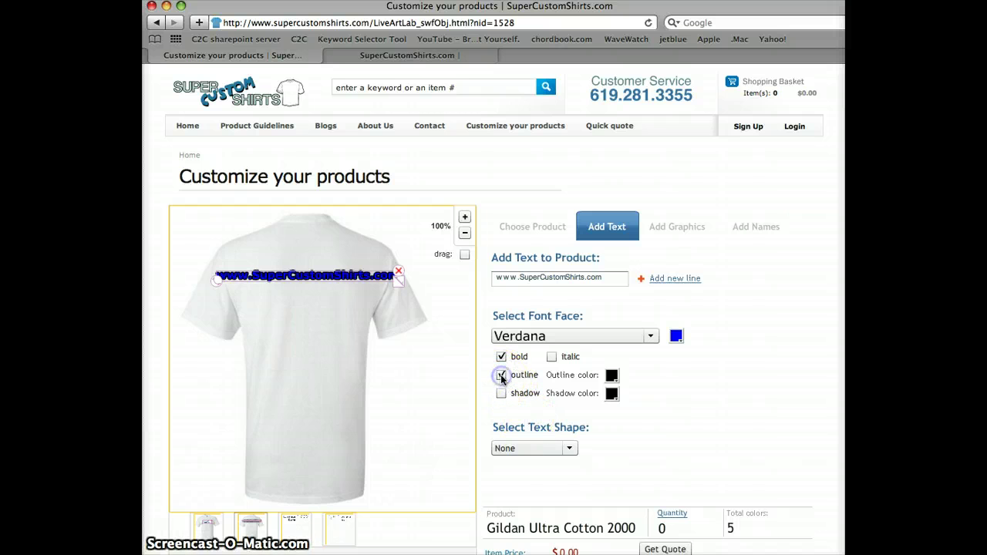
pyautogui.click(614, 378)
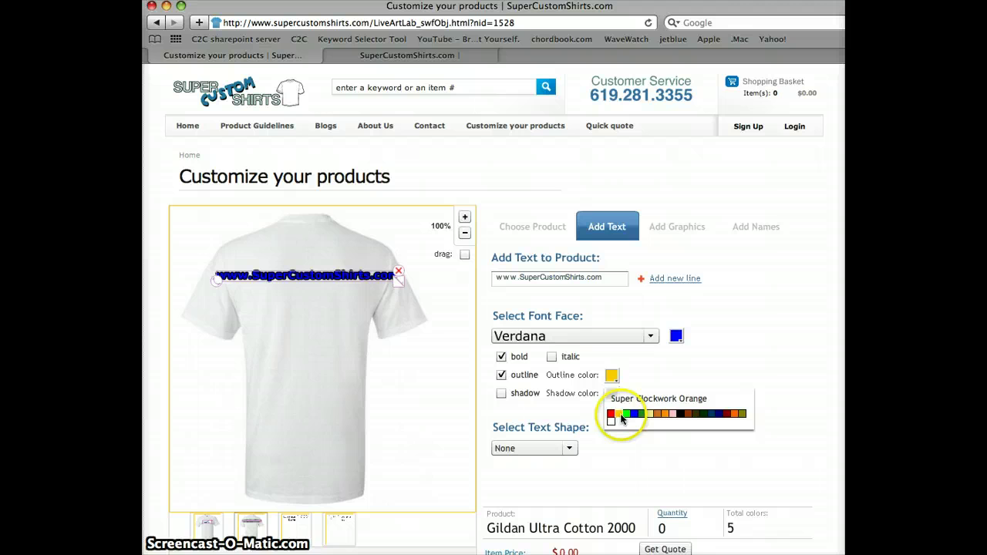
pyautogui.click(625, 414)
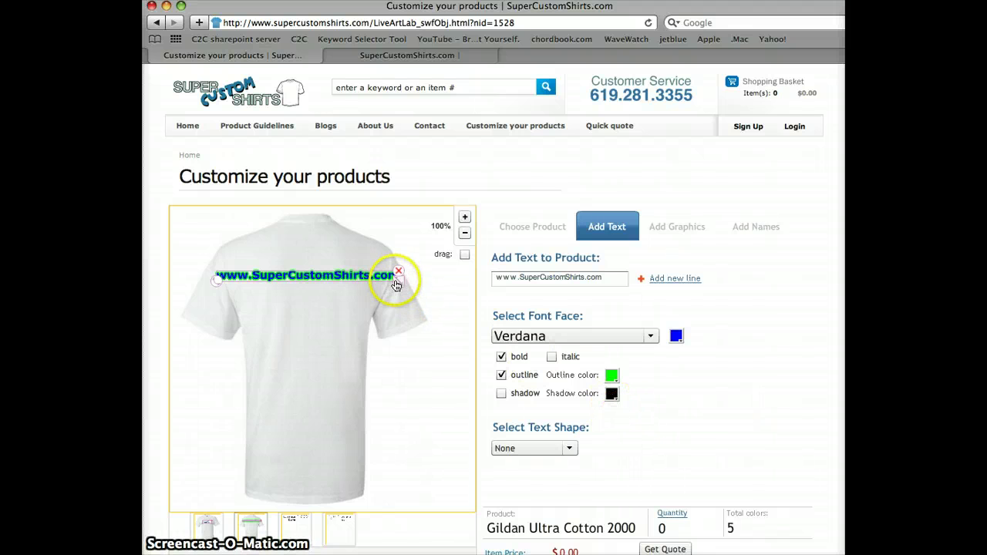
pyautogui.moveTo(396, 285); pyautogui.dragTo(380, 285)
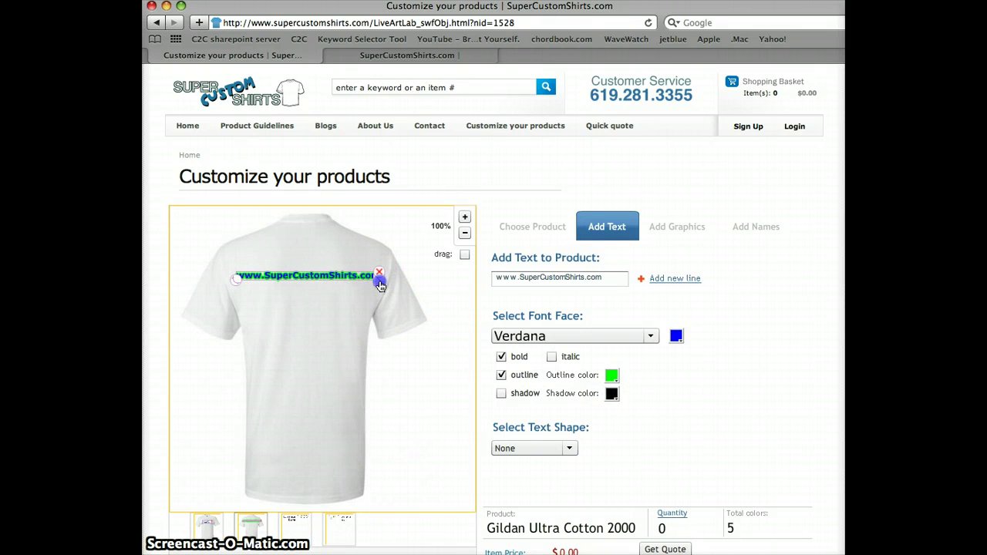
pyautogui.click(396, 380)
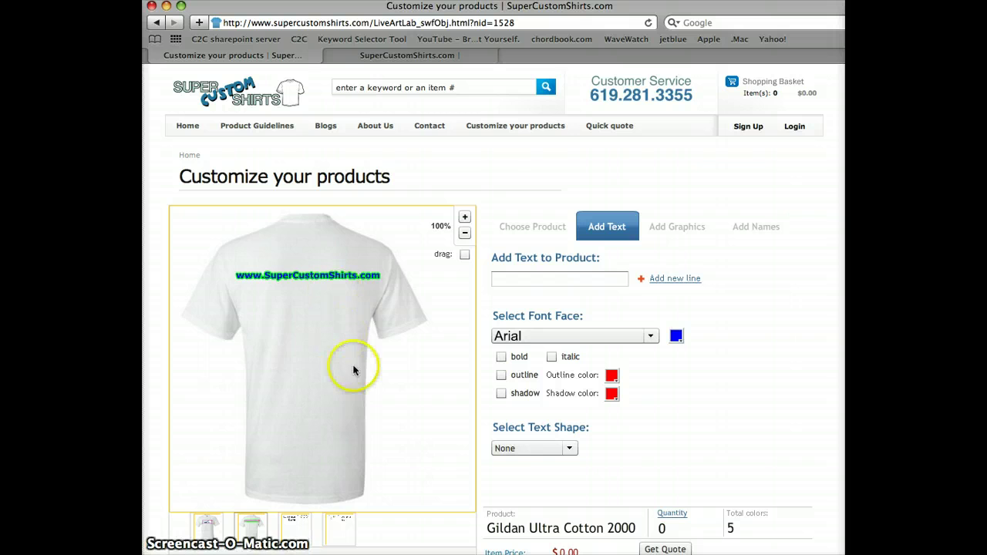
pyautogui.click(299, 524)
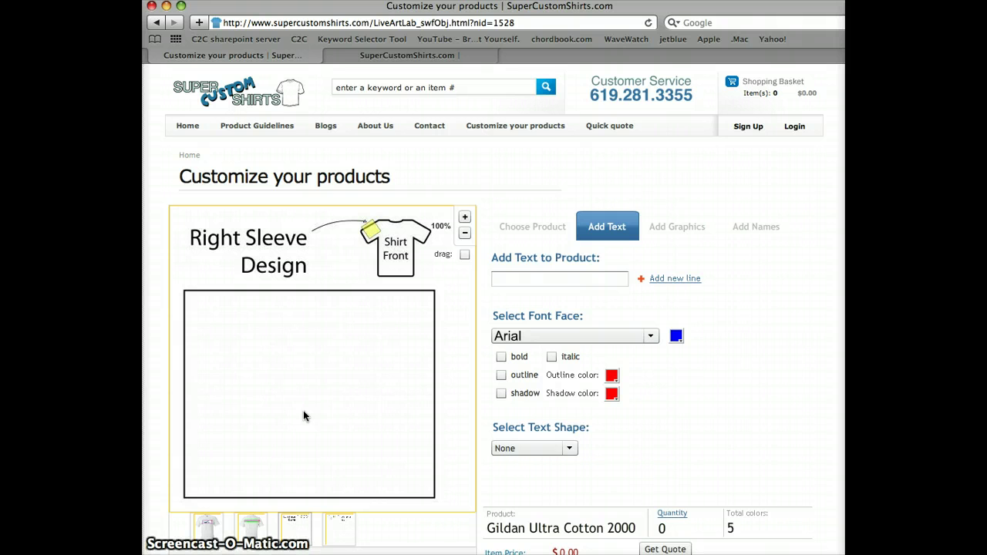
pyautogui.moveTo(232, 55)
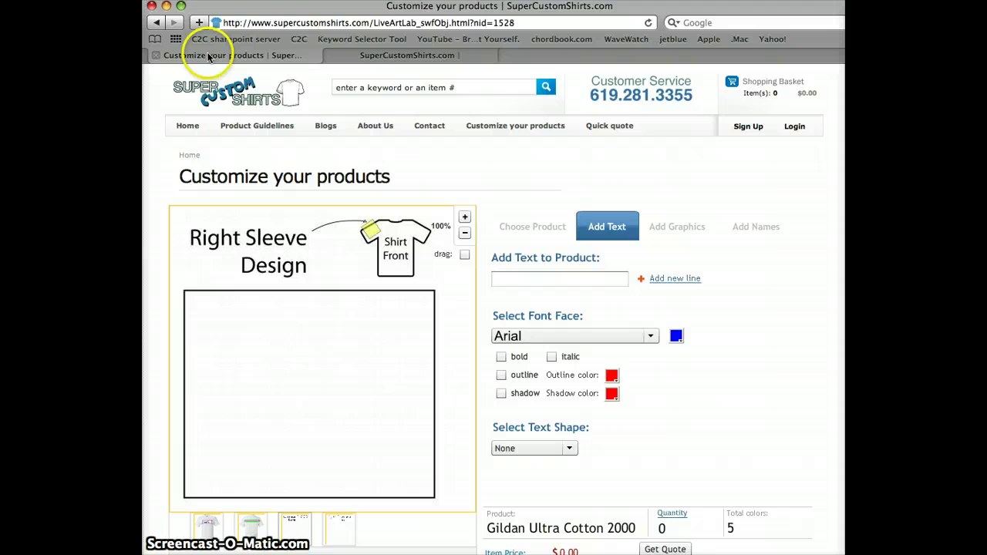
# Generate a QR code for the shop's web address and drag the image out to save it.
pyautogui.click(373, 57)
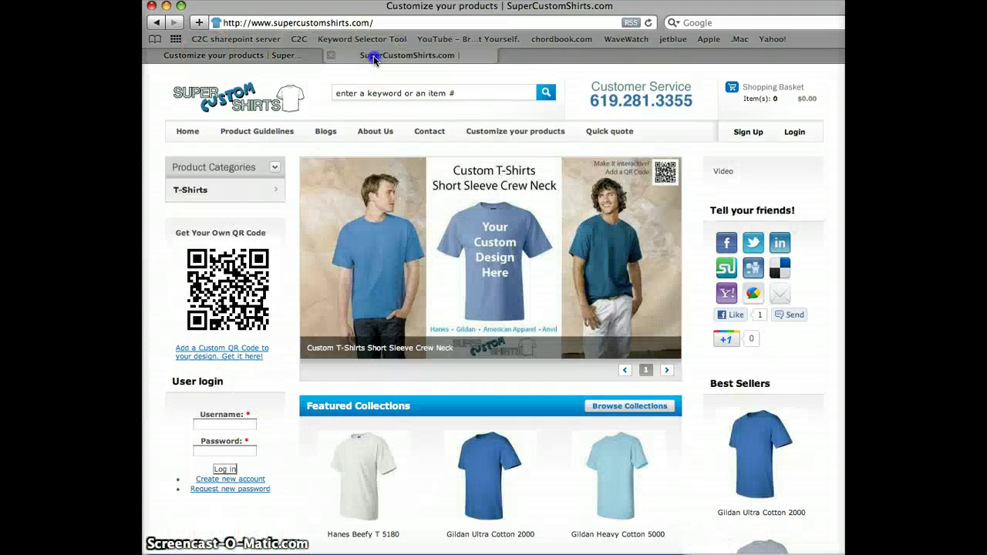
pyautogui.click(224, 268)
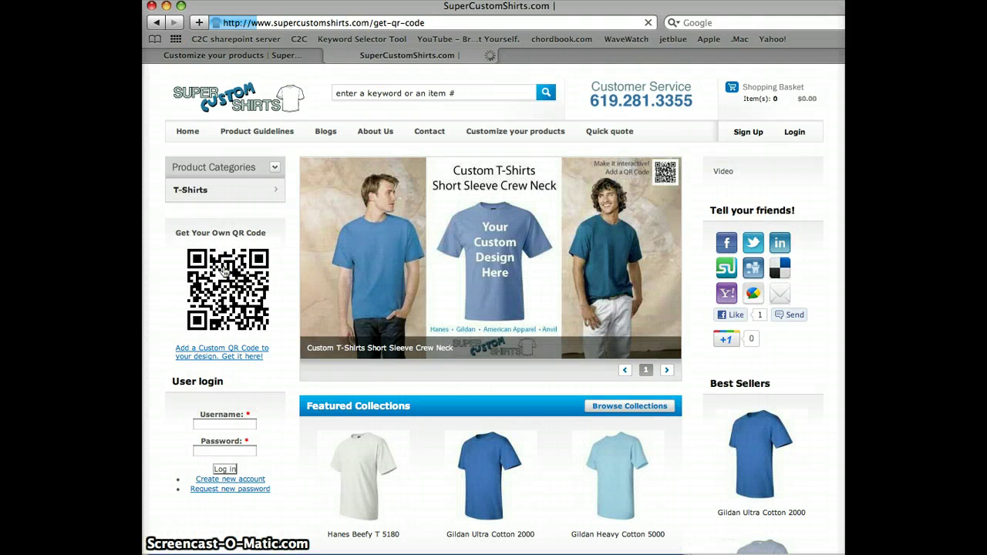
pyautogui.click(355, 299)
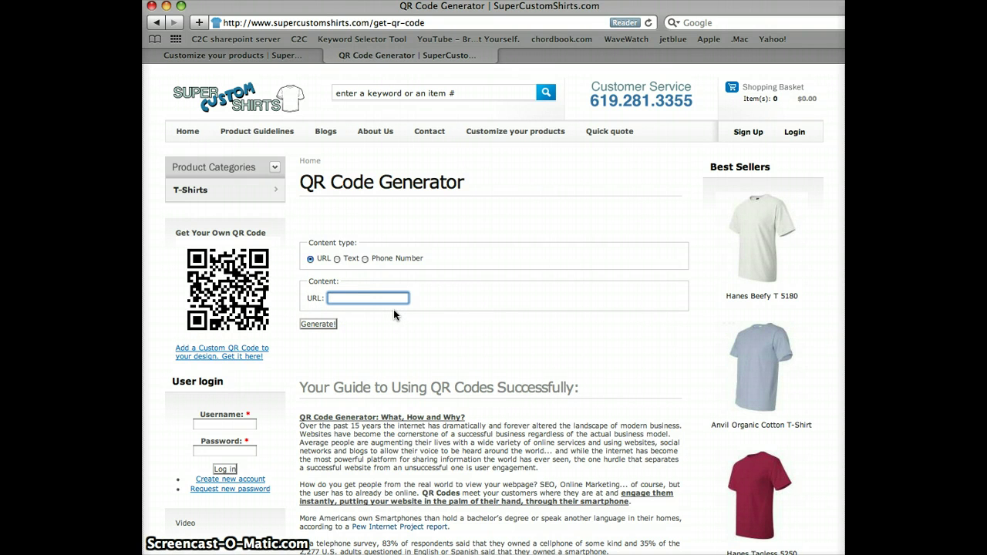
pyautogui.write('www.')
pyautogui.write('su')
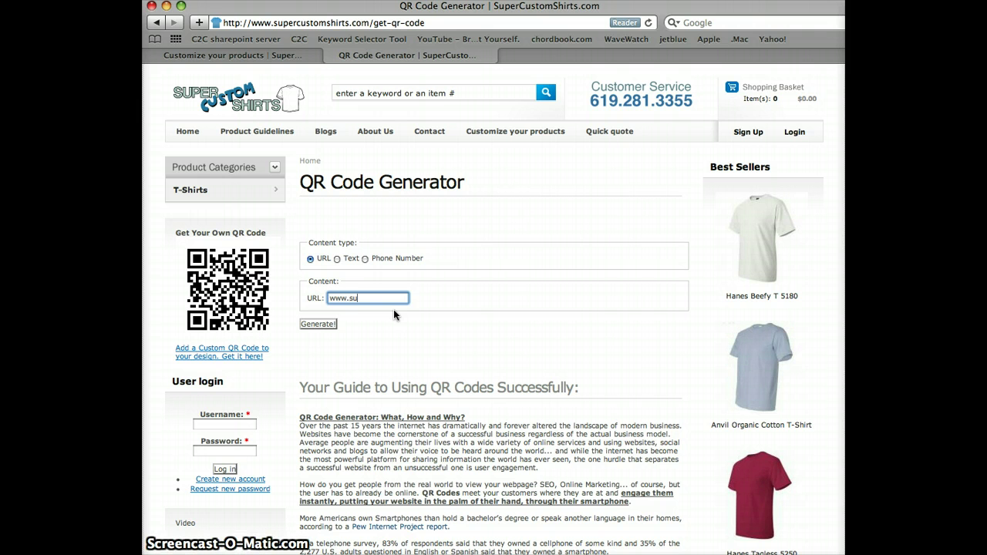
pyautogui.write('percustomshir')
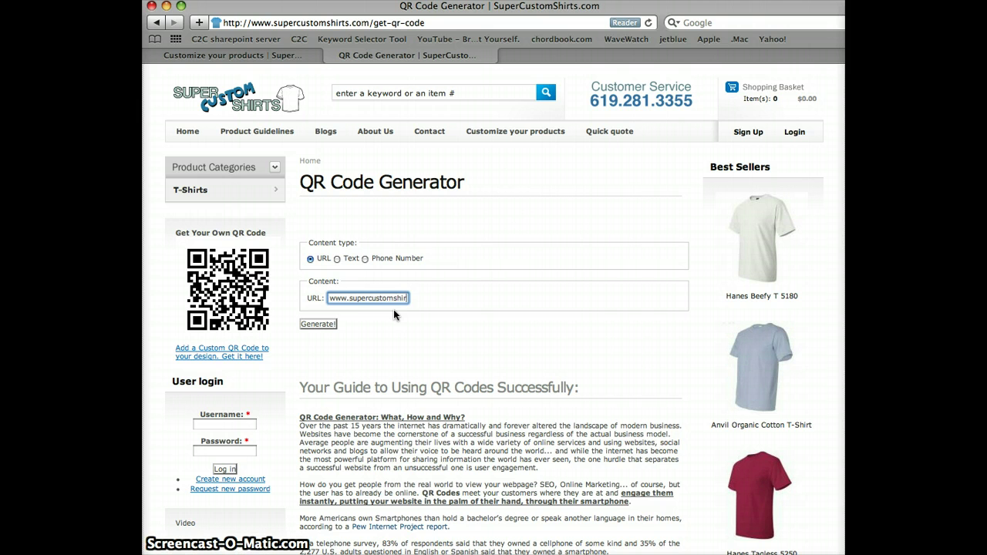
pyautogui.write('ts.com')
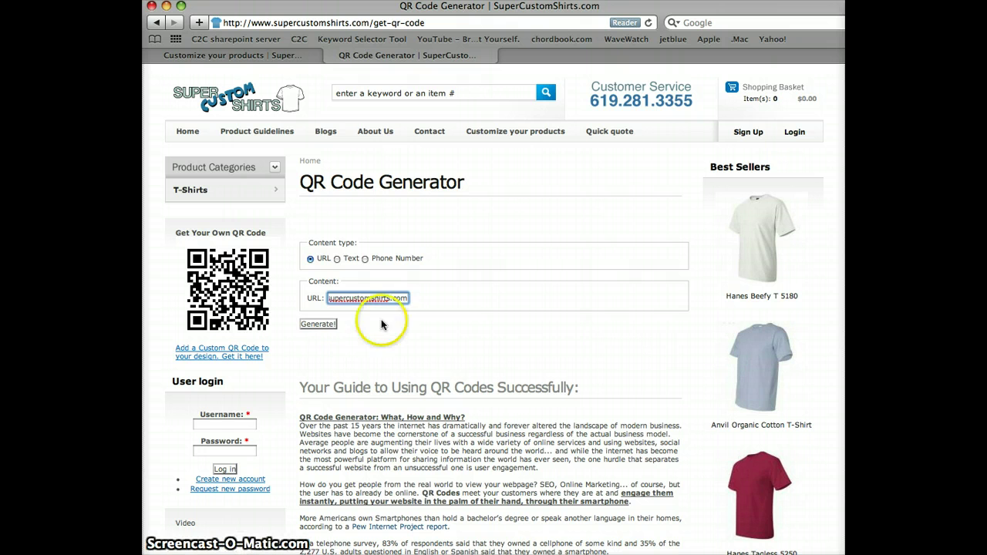
pyautogui.click(324, 323)
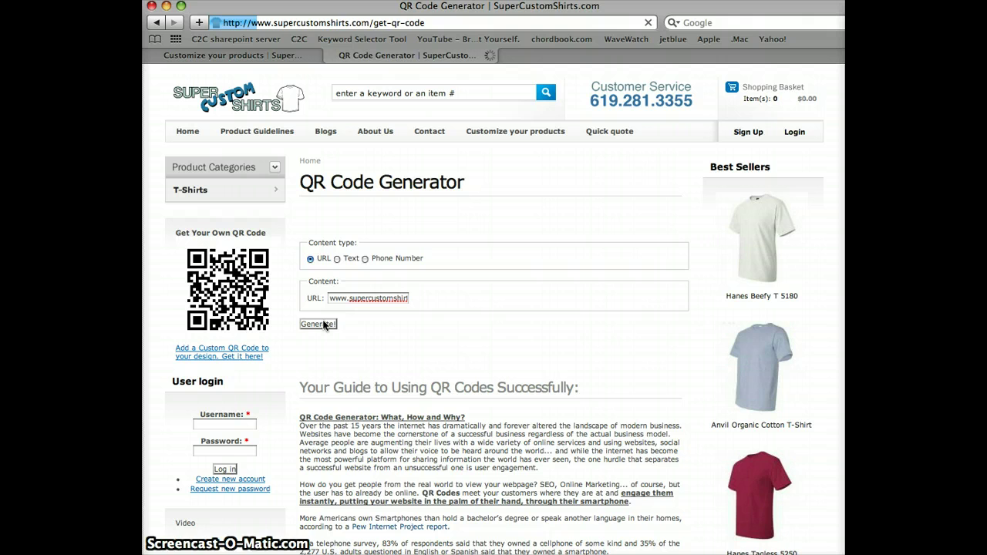
pyautogui.click(353, 275)
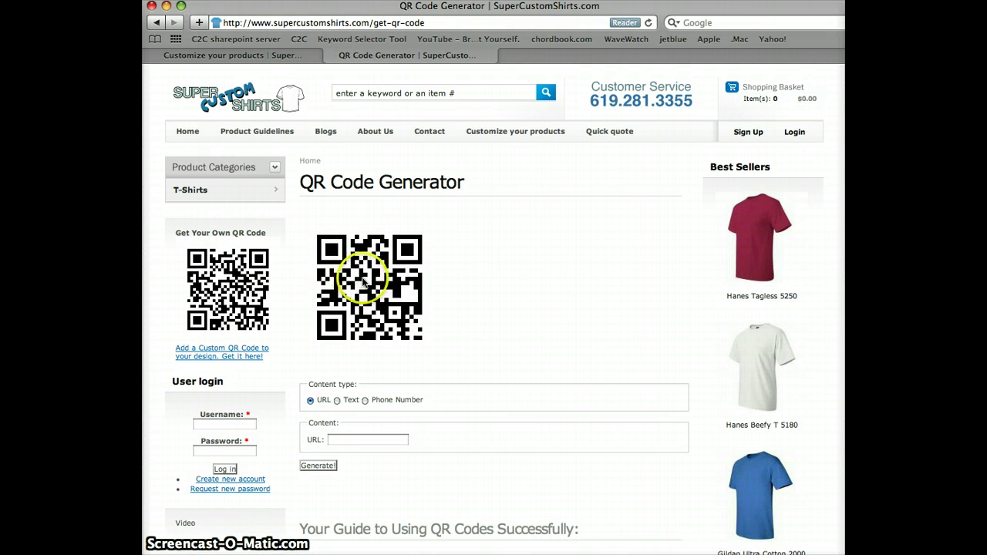
pyautogui.moveTo(354, 276); pyautogui.dragTo(143, 277)
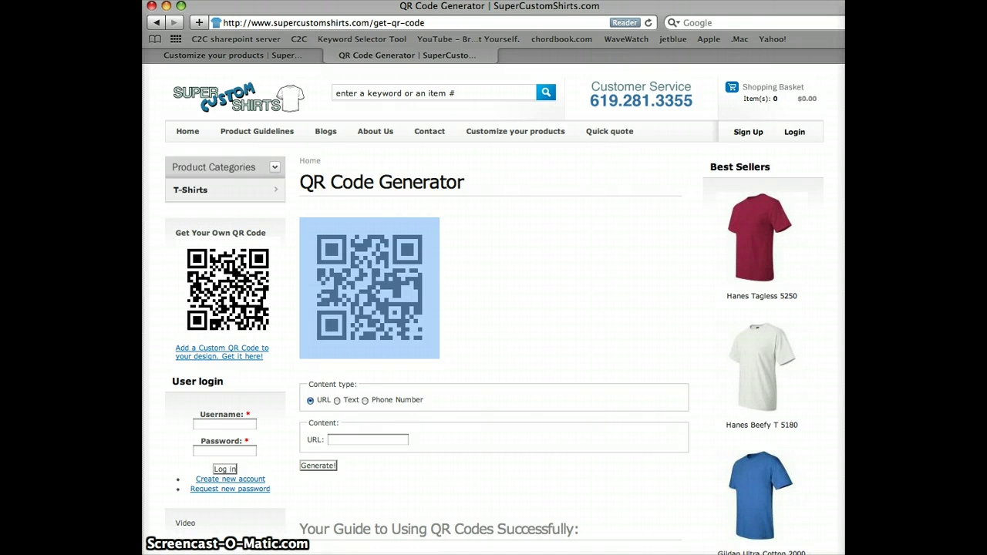
# Upload the saved QR code image onto the right-sleeve design.
pyautogui.moveTo(231, 56)
pyautogui.click(266, 55)
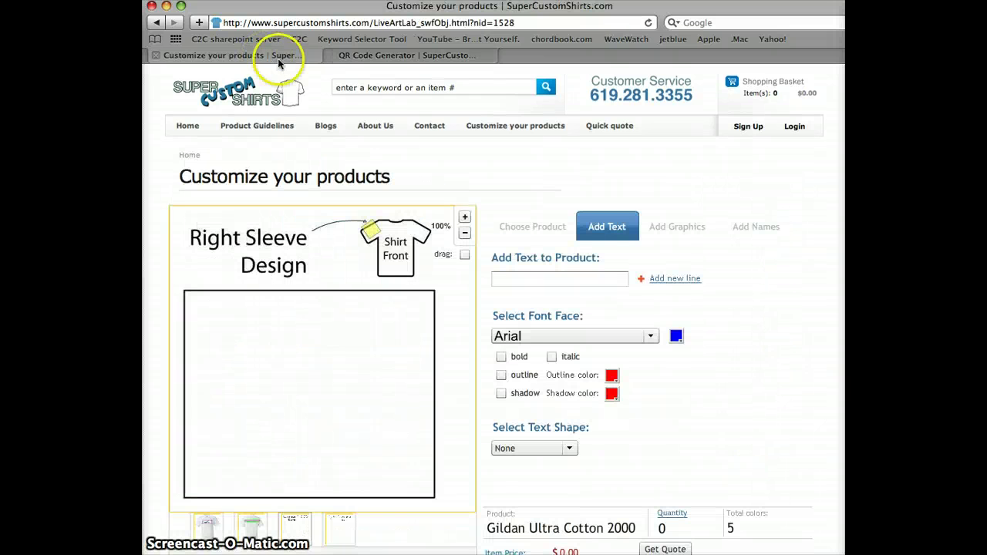
pyautogui.click(672, 227)
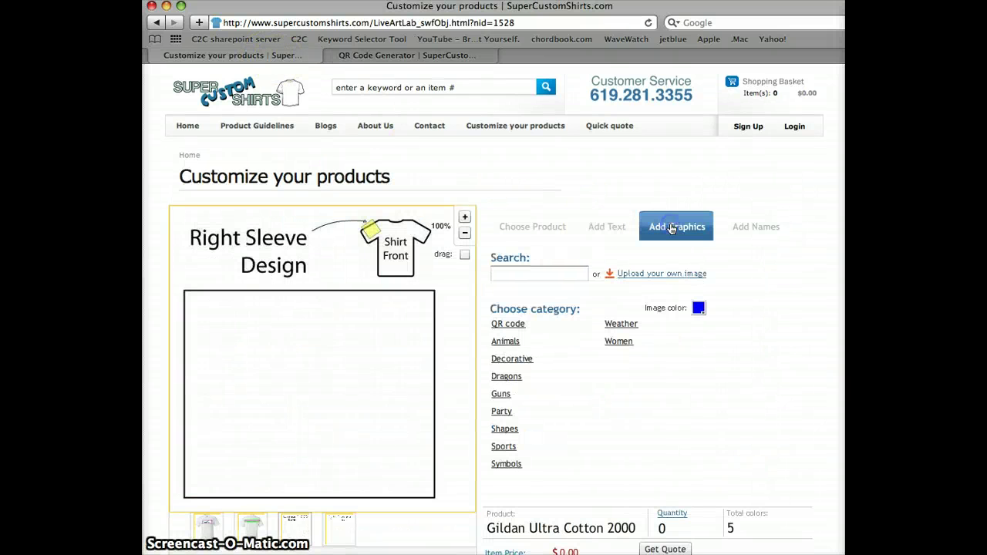
pyautogui.click(648, 276)
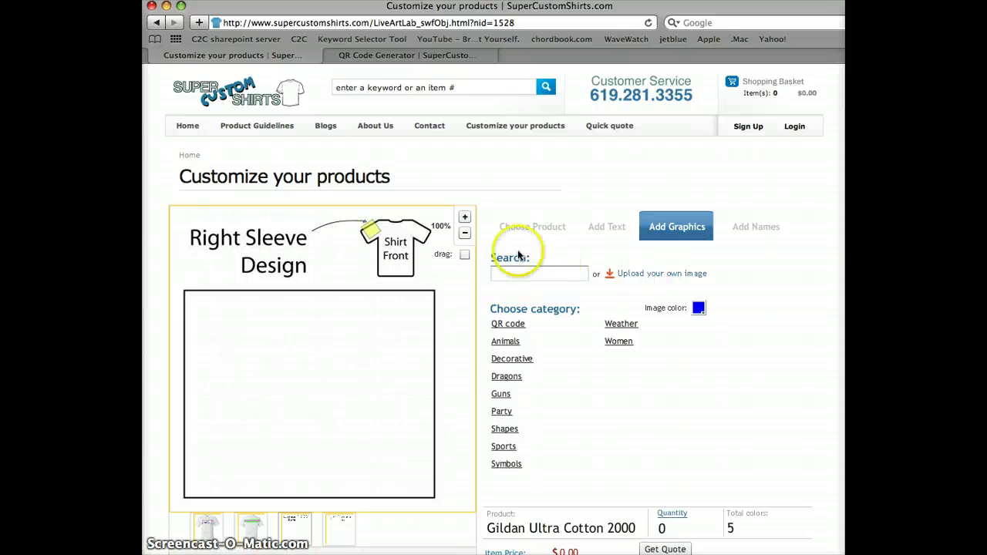
pyautogui.click(501, 148)
pyautogui.doubleClick(502, 148)
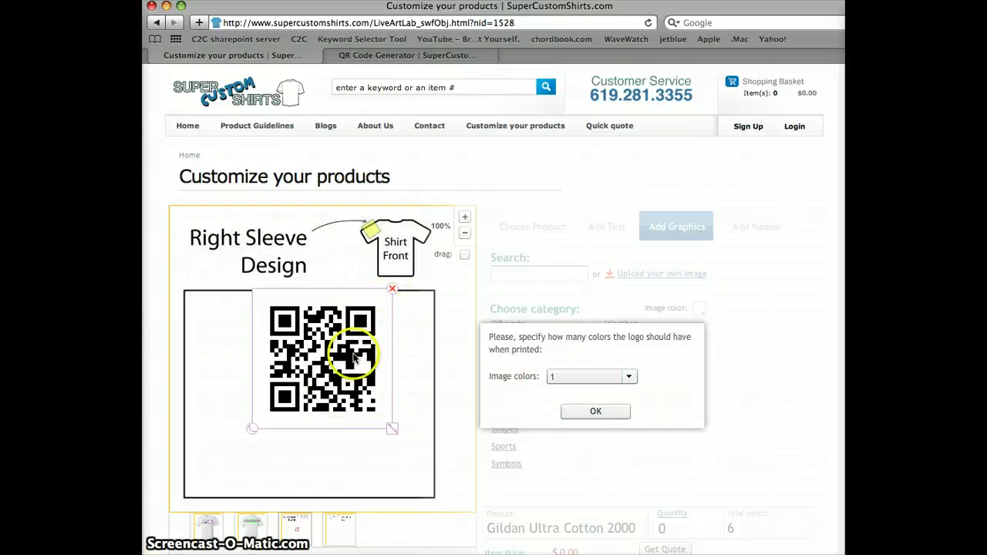
# Set the QR code to one print colour and move it lower and left.
pyautogui.click(574, 411)
pyautogui.moveTo(325, 377); pyautogui.dragTo(307, 411)
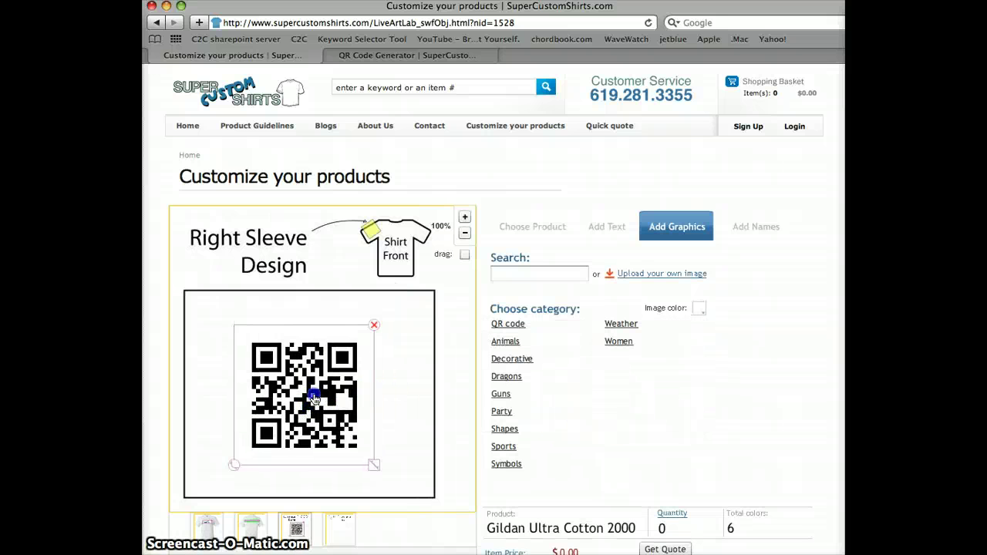
pyautogui.click(413, 389)
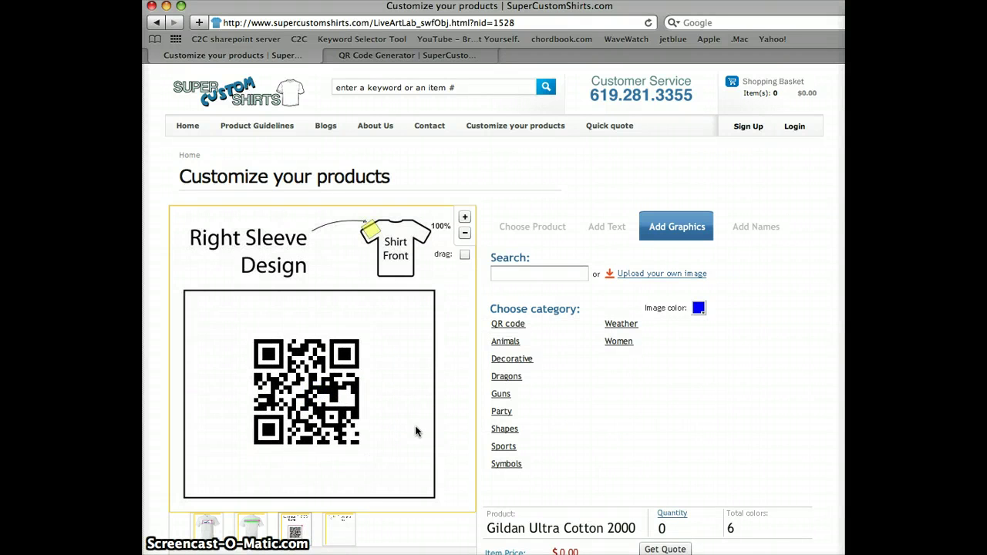
# Review the front, back and sleeve designs, ending on the front.
pyautogui.click(206, 530)
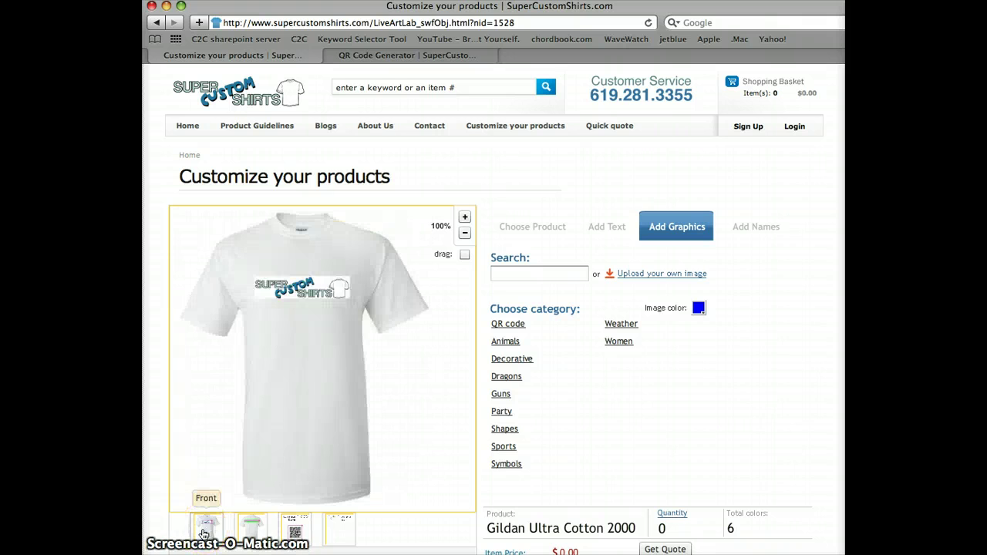
pyautogui.click(252, 531)
pyautogui.click(298, 532)
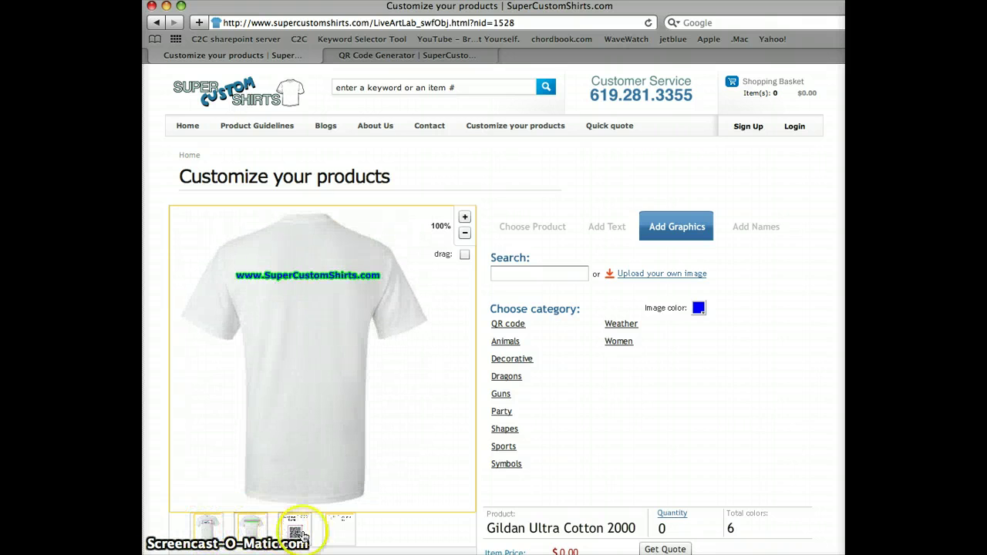
pyautogui.click(205, 531)
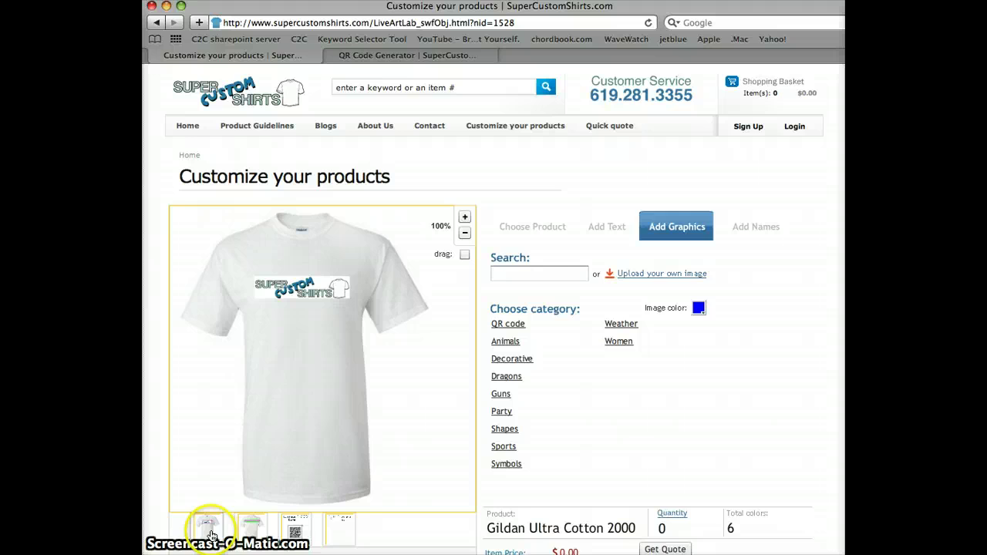
pyautogui.scroll(-1, 575, 502)
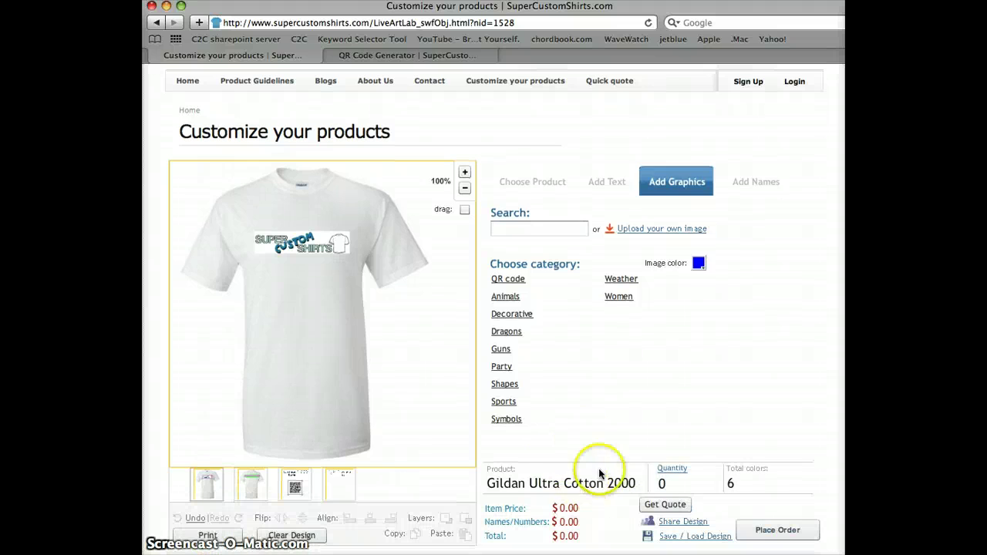
# Enter quantities of 24 M, 96 L, and 12 S shirts.
pyautogui.click(677, 469)
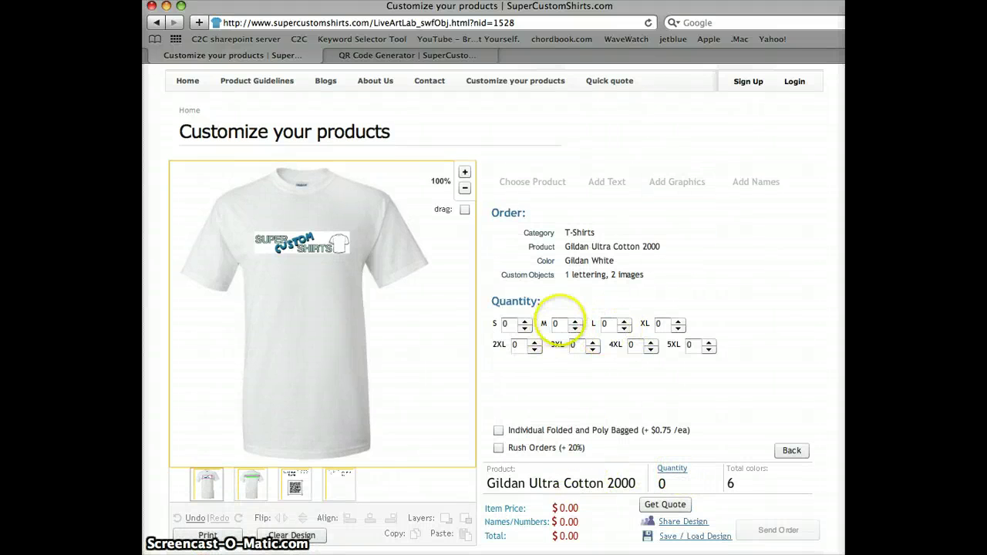
pyautogui.click(559, 323)
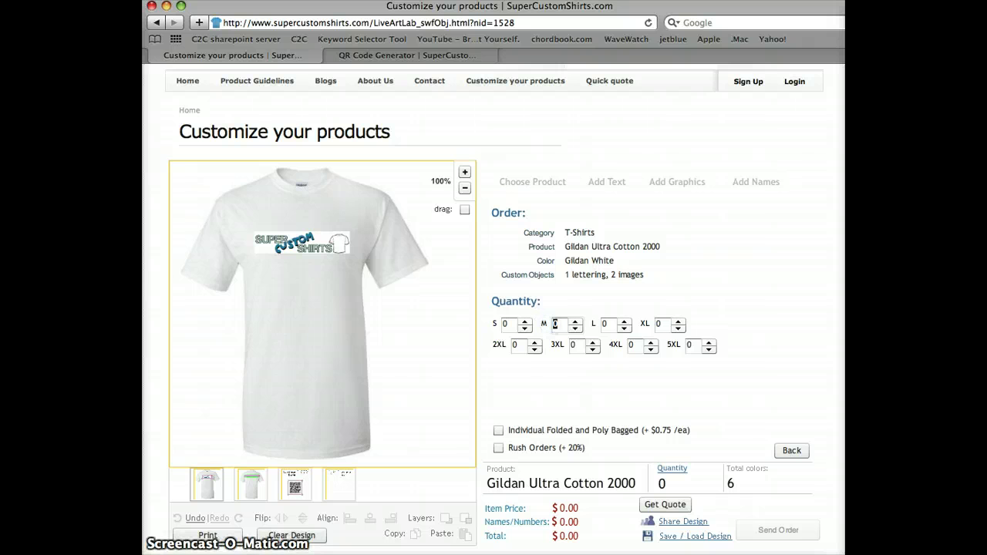
pyautogui.write('24')
pyautogui.click(609, 324)
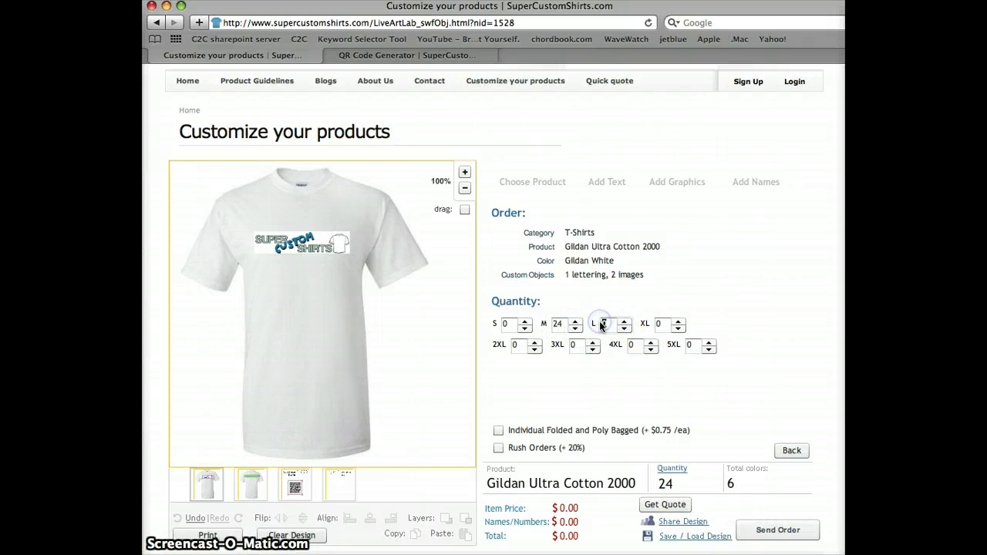
pyautogui.write('96')
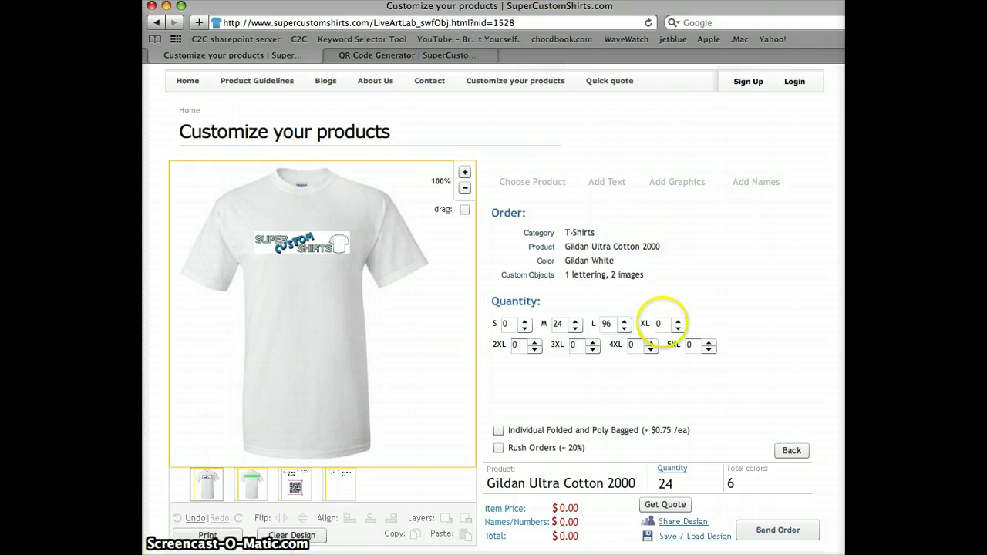
pyautogui.click(653, 324)
pyautogui.write('36')
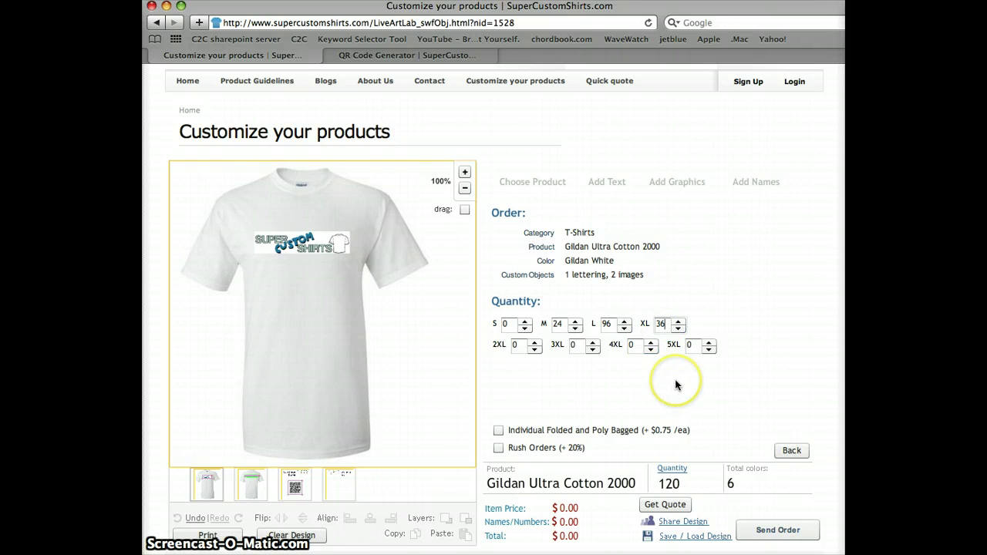
pyautogui.click(505, 324)
pyautogui.write('12')
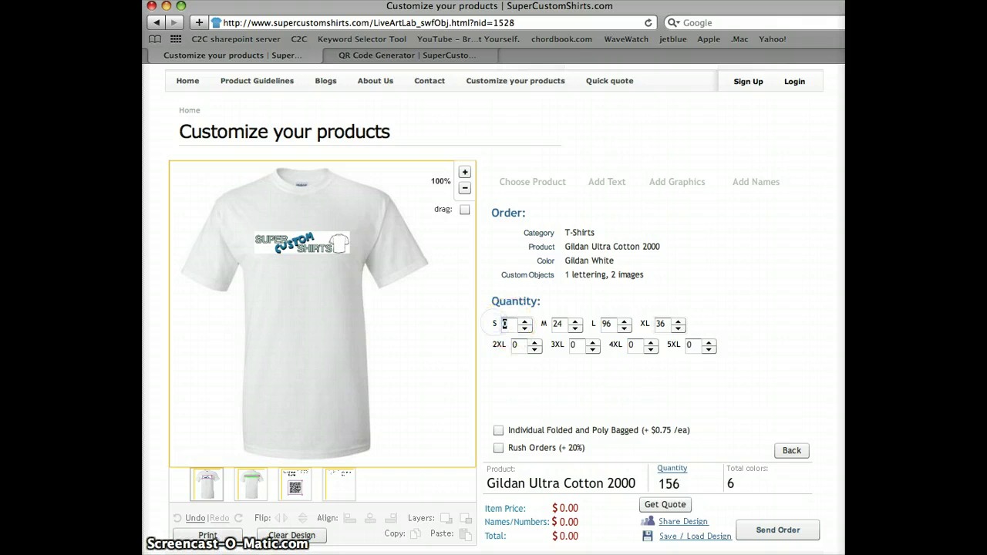
pyautogui.click(526, 388)
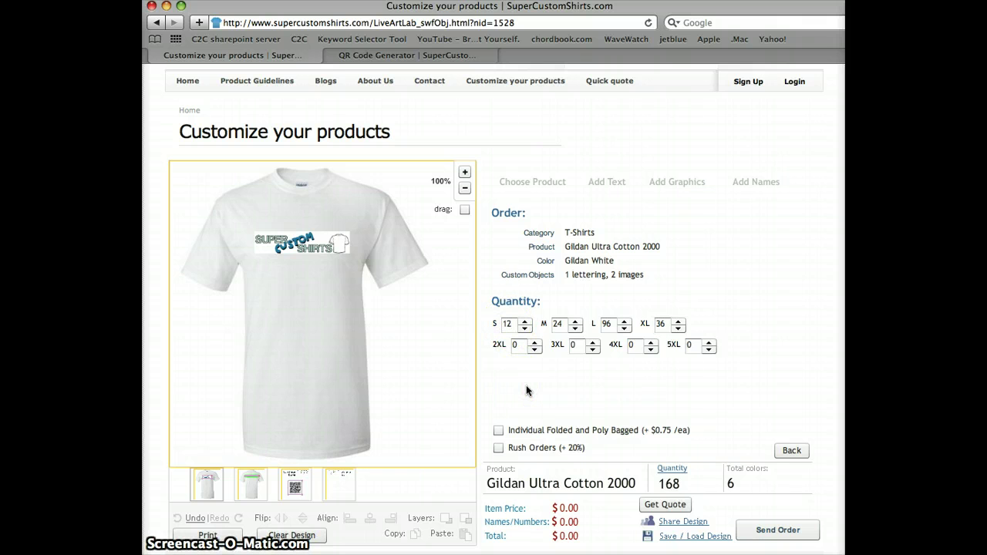
# Add individual folding and bagging plus rush processing, and get the price quote.
pyautogui.click(499, 431)
pyautogui.scroll(-1, 507, 429)
pyautogui.click(497, 445)
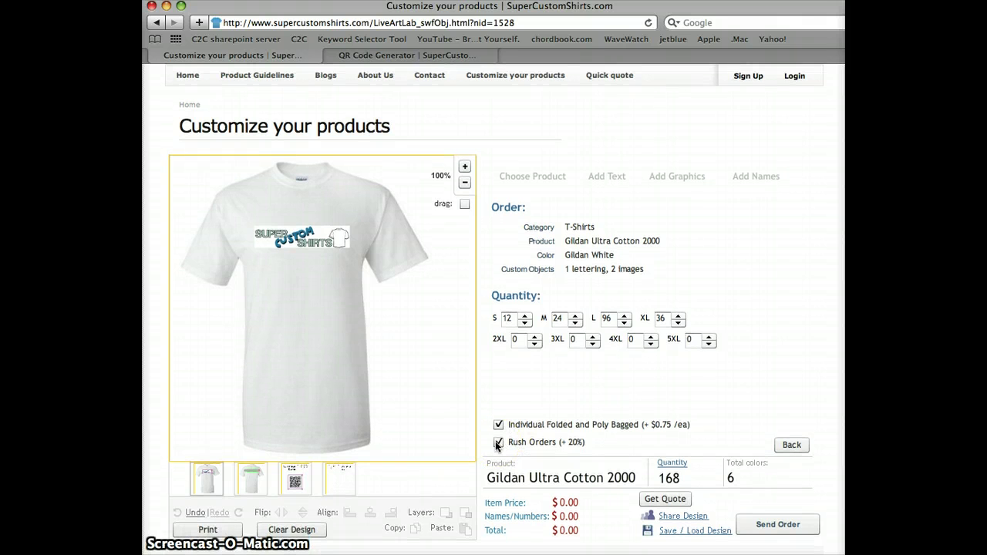
pyautogui.click(661, 499)
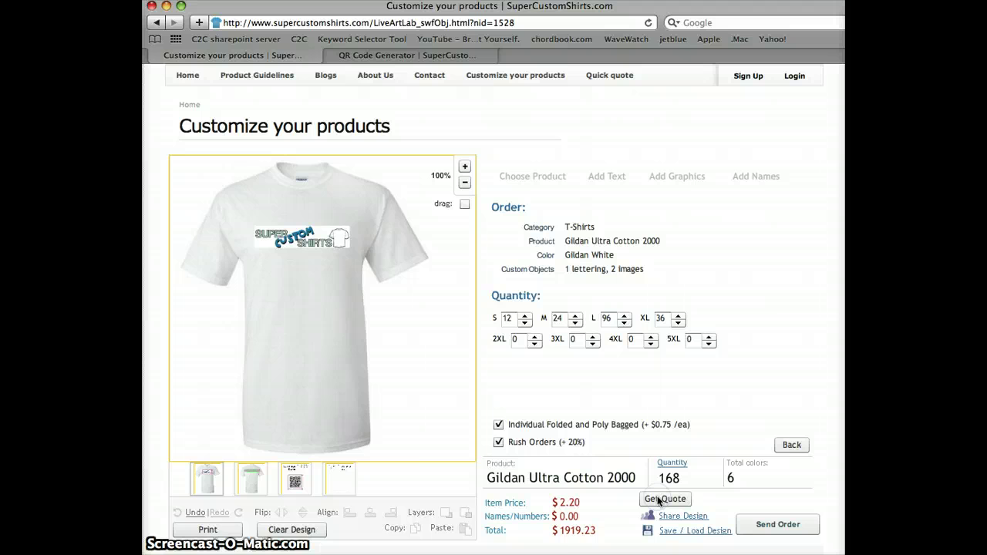
pyautogui.click(598, 536)
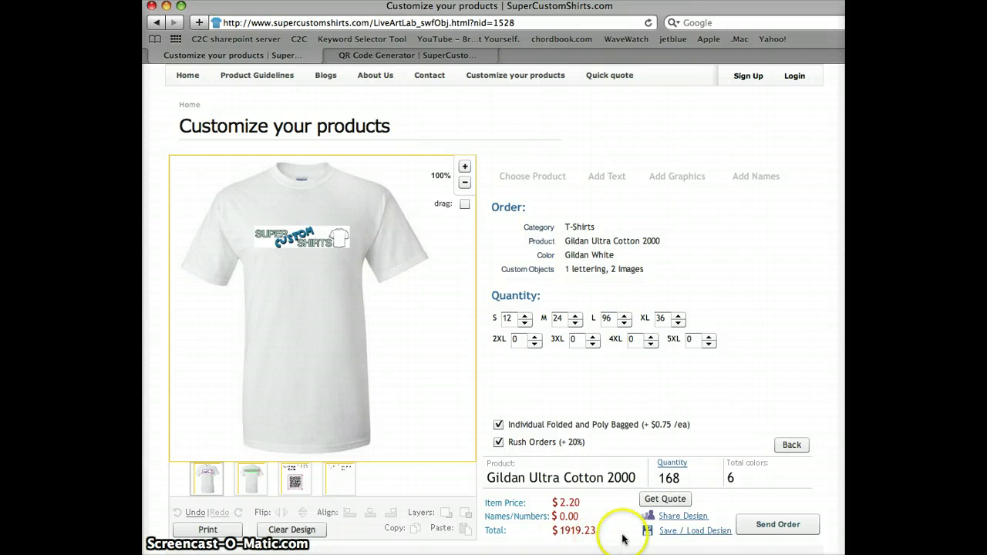
# Send the 168-shirt order, acknowledging the PDF notice, so it lands in the cart.
pyautogui.click(760, 523)
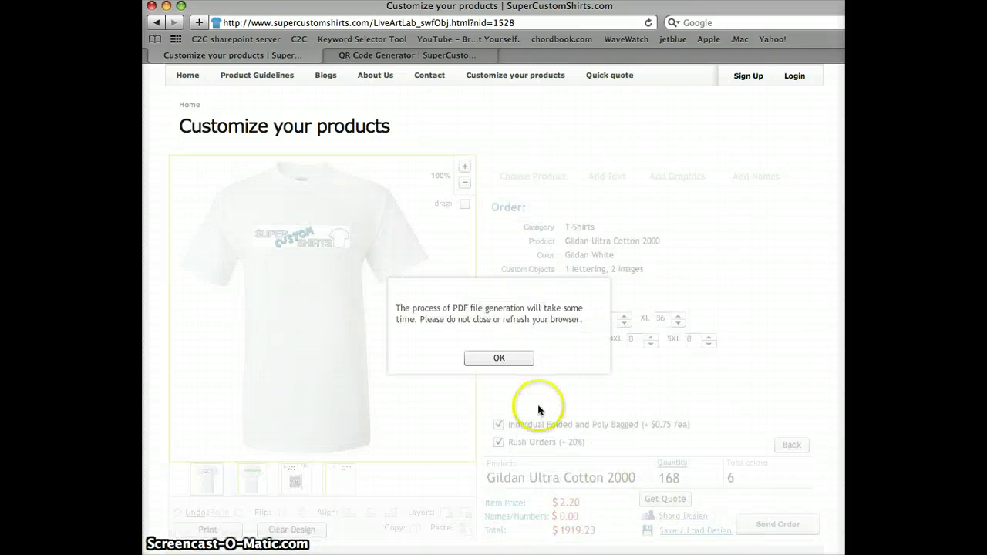
pyautogui.click(501, 357)
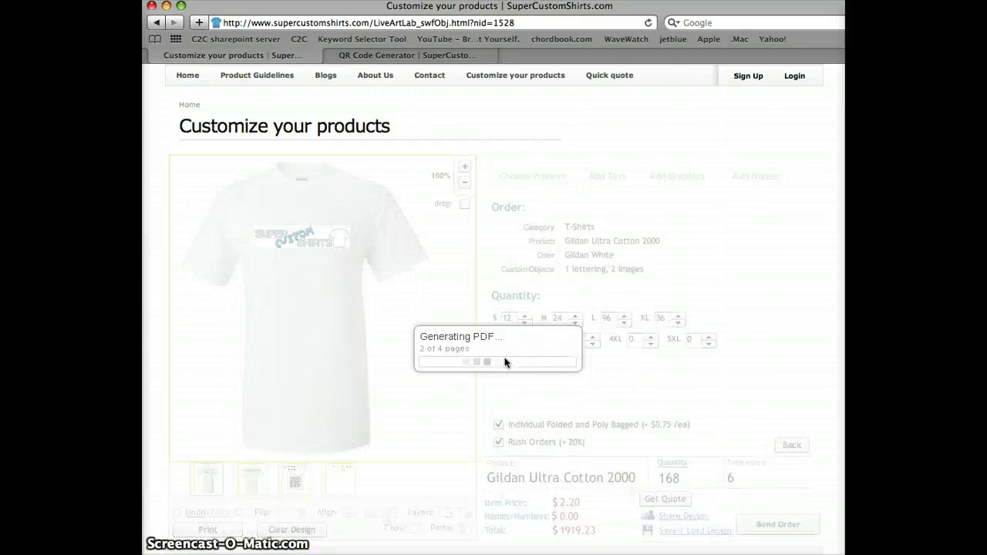
pyautogui.click(463, 354)
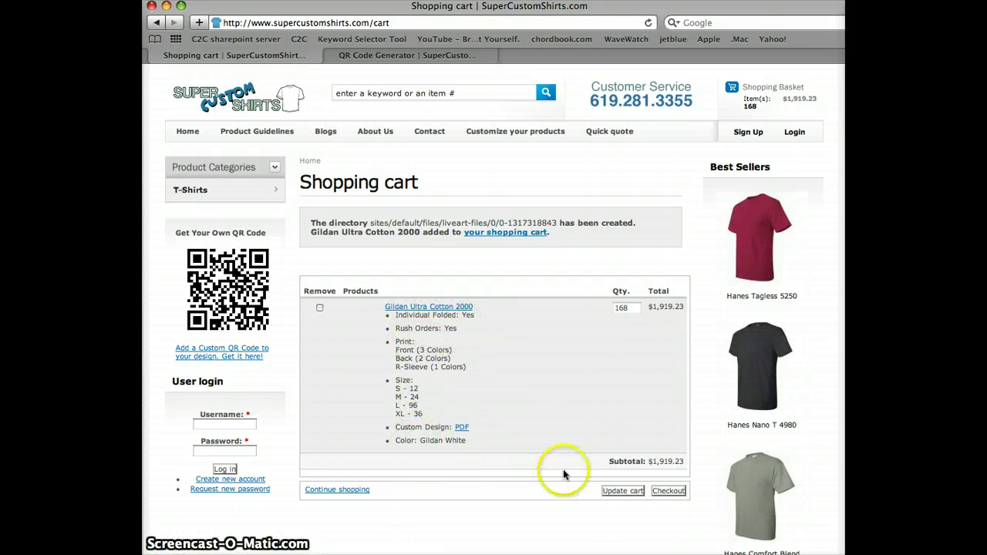
# Proceed from the cart to checkout and start a call-me note in the order comments.
pyautogui.click(658, 493)
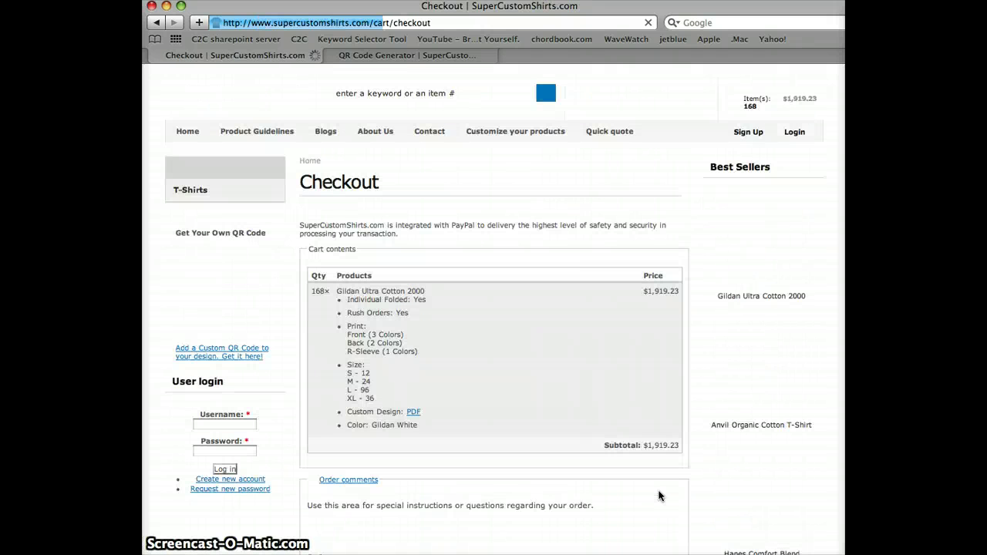
pyautogui.scroll(-2, 442, 442)
pyautogui.scroll(-3, 442, 443)
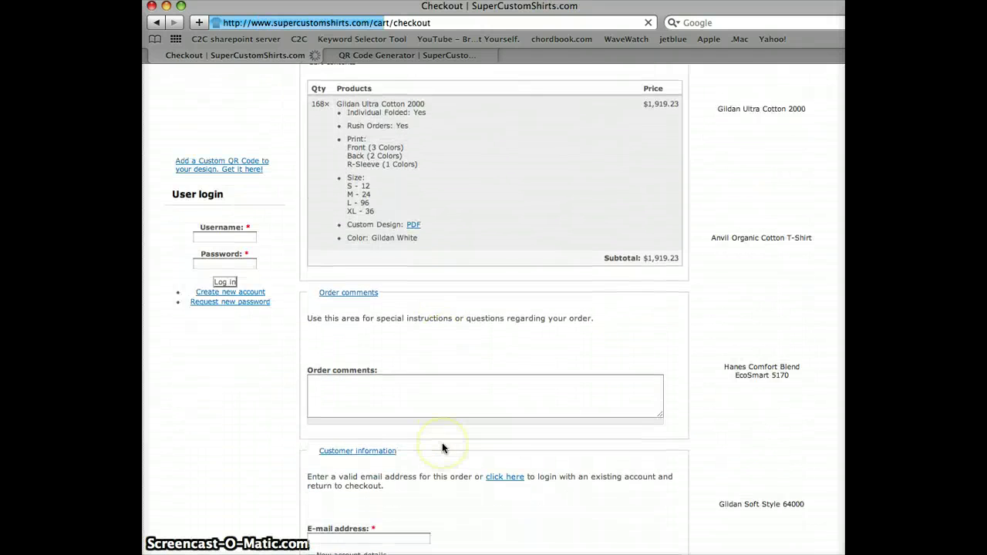
pyautogui.click(434, 367)
pyautogui.write('Please call me...')
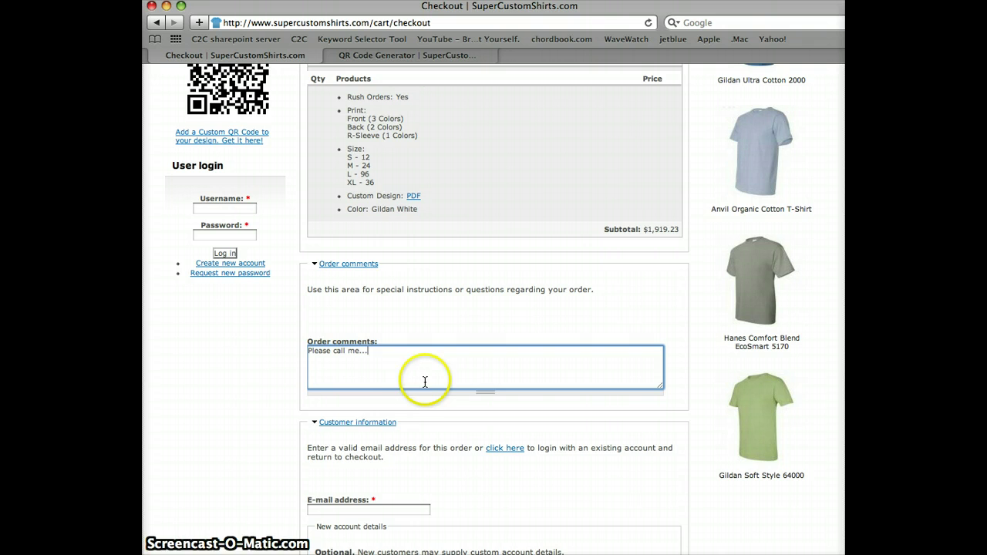
# Review the payment section, with credit card payment and the $2,067.97 total including $148.74 tax.
pyautogui.scroll(-5, 392, 397)
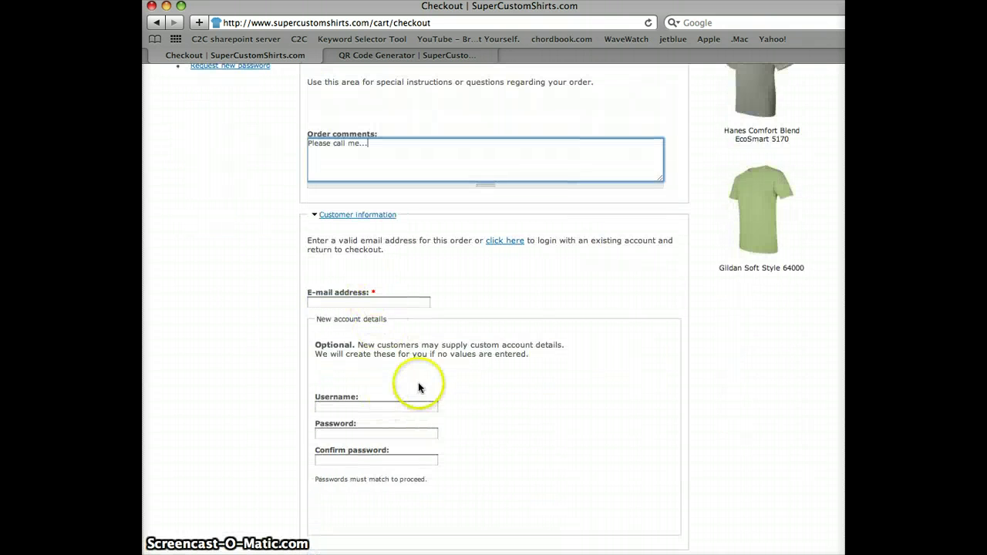
pyautogui.scroll(-5, 419, 390)
pyautogui.scroll(-2, 432, 296)
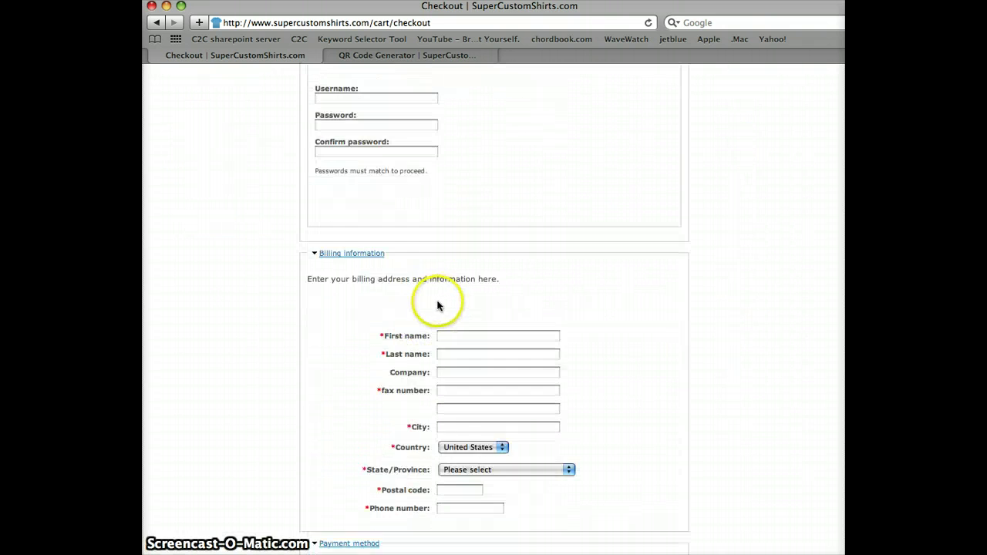
pyautogui.scroll(-2, 443, 255)
pyautogui.scroll(-6, 597, 409)
pyautogui.scroll(-2, 603, 409)
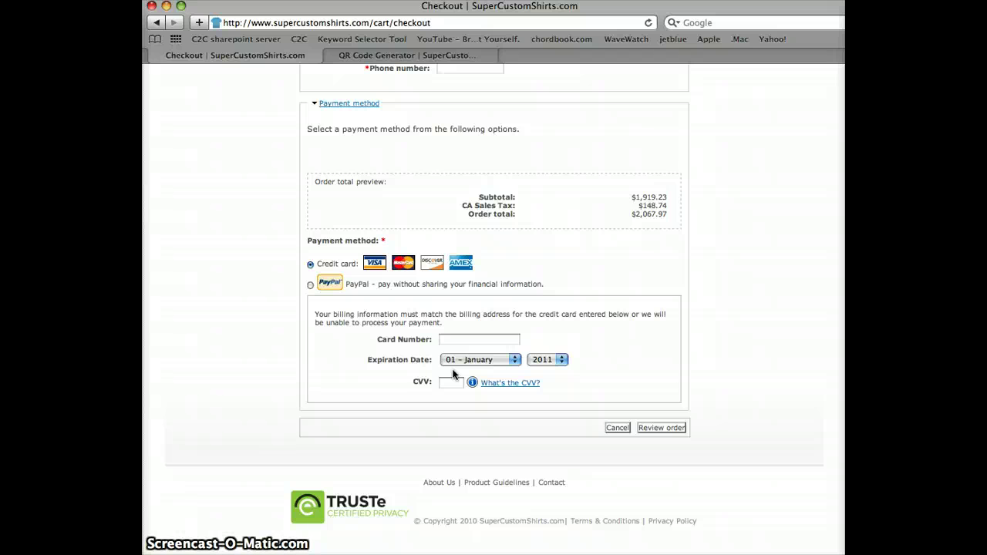
pyautogui.click(617, 426)
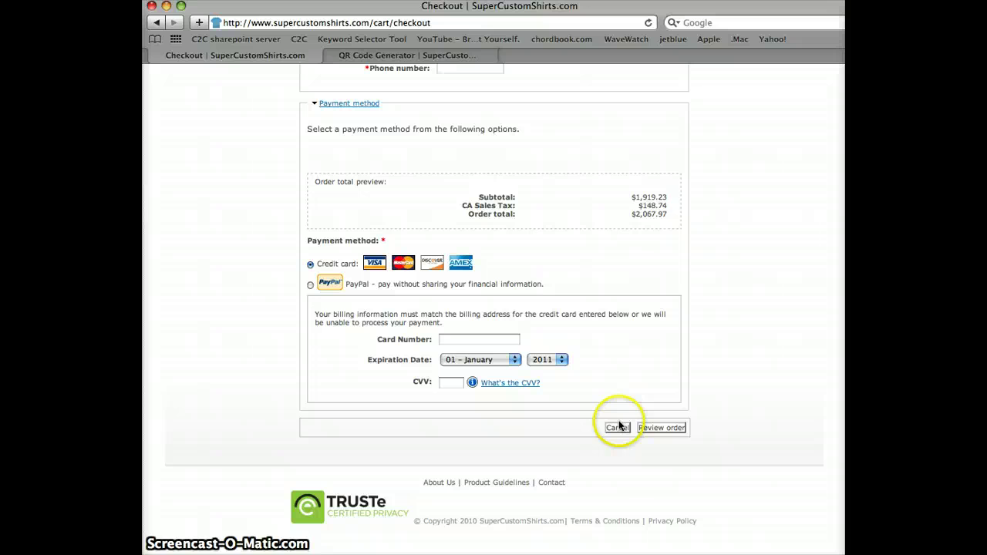
pyautogui.click(292, 183)
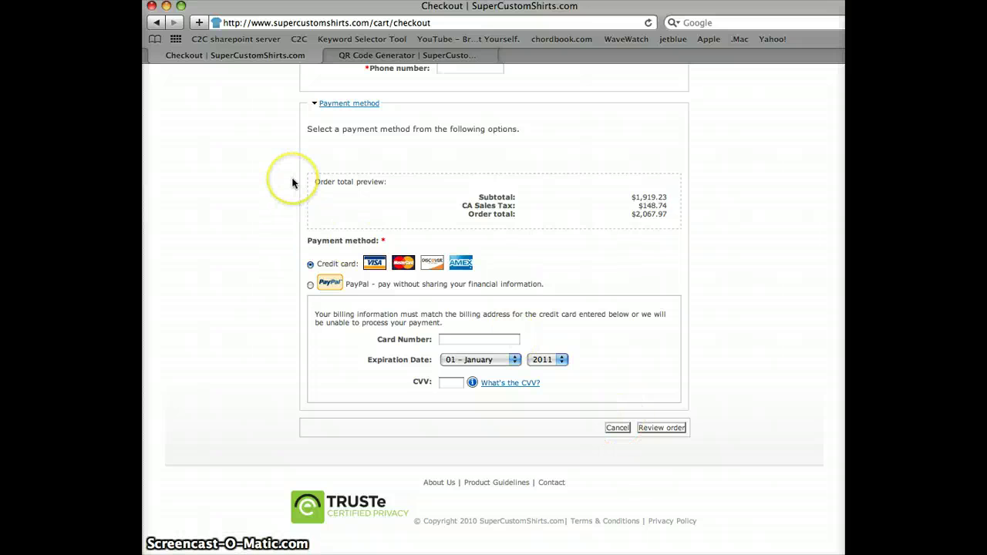